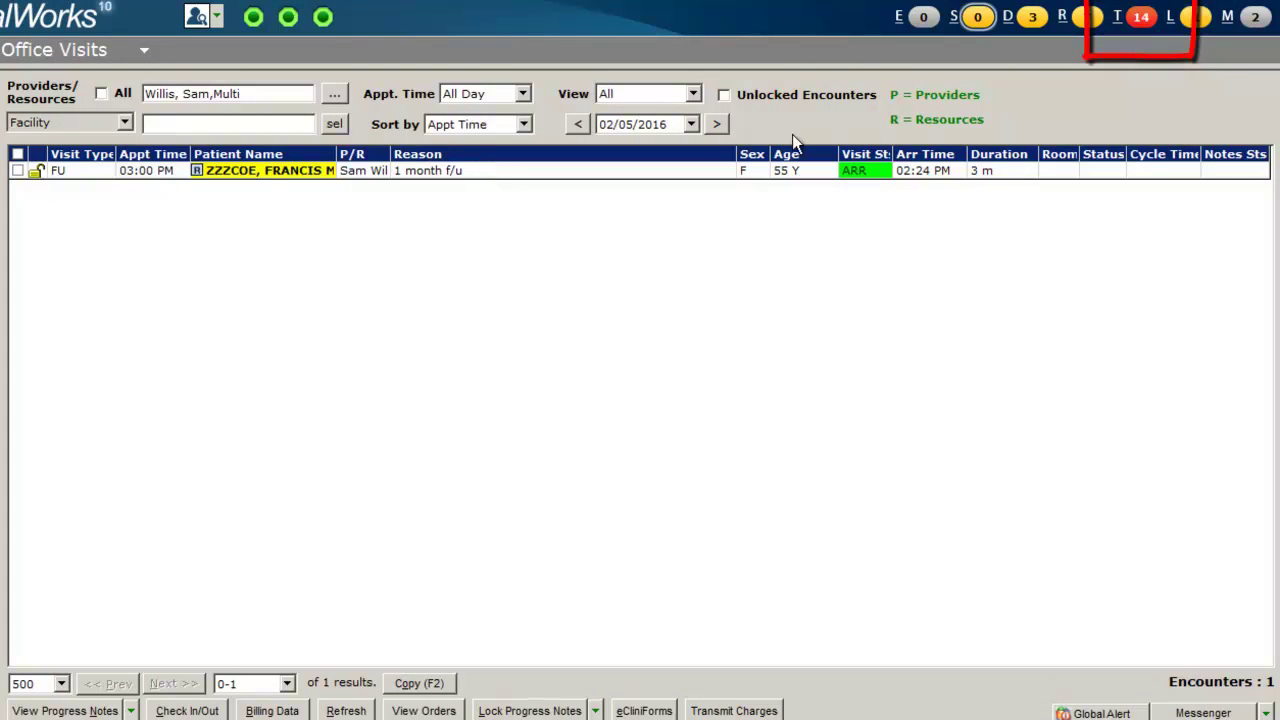
Step: Read the Student Note telephone encounter's Virtual Visit note, mark it Addressed and close it
{"action": "left_click", "coordinate": [1141, 18]}
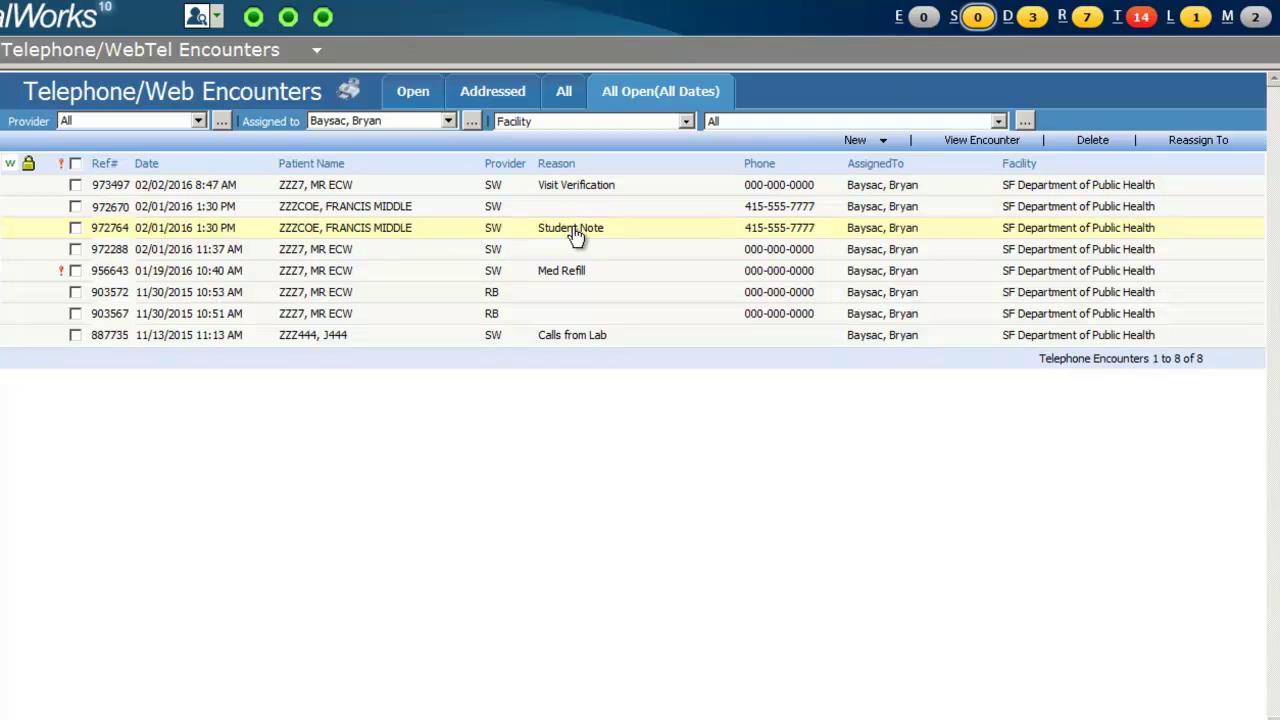
{"action": "double_click", "coordinate": [419, 227]}
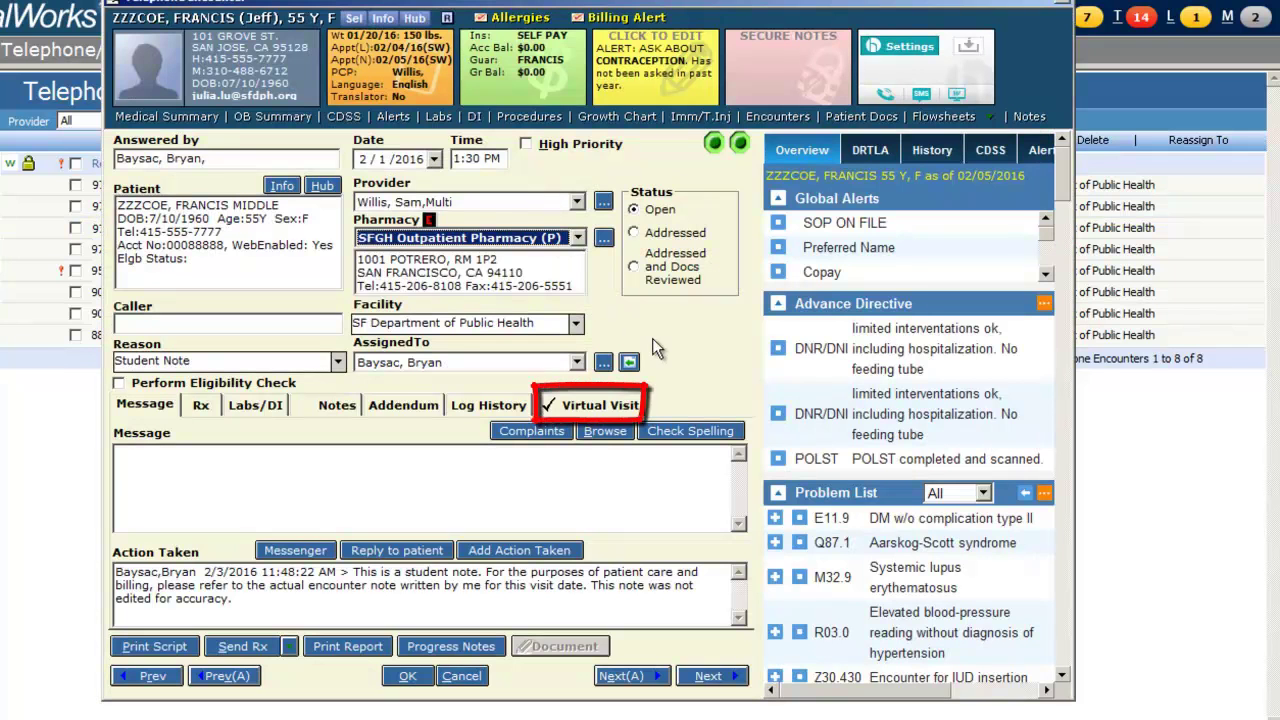
{"action": "left_click", "coordinate": [597, 410]}
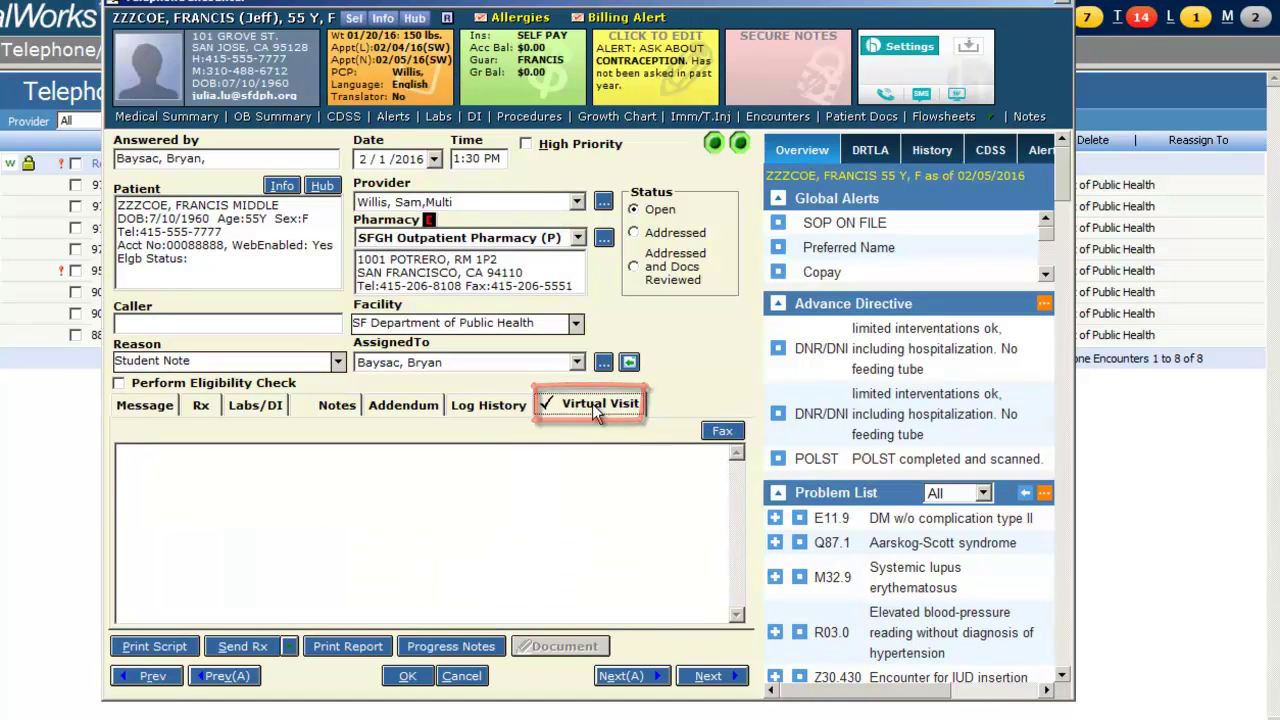
{"action": "scroll", "coordinate": [736, 578], "scroll_direction": "down", "scroll_amount": 1}
{"action": "scroll", "coordinate": [736, 578], "scroll_direction": "down", "scroll_amount": 12}
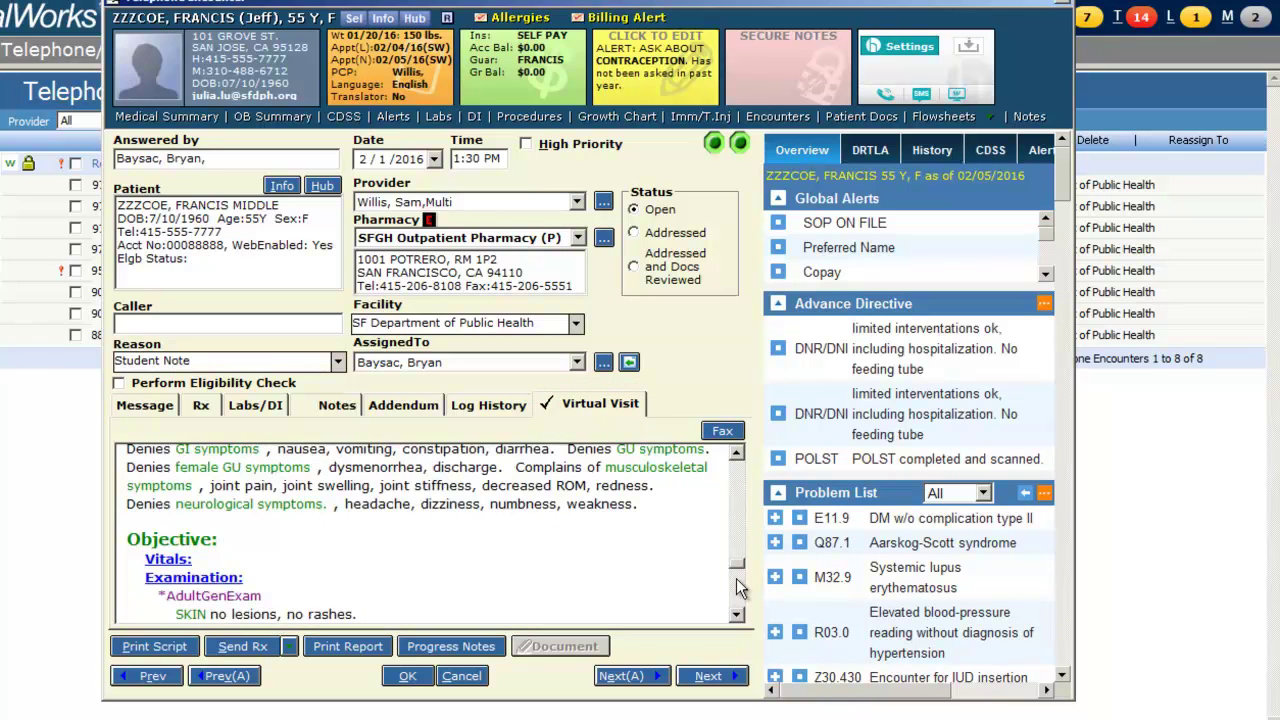
{"action": "scroll", "coordinate": [736, 578], "scroll_direction": "down", "scroll_amount": 6}
{"action": "scroll", "coordinate": [742, 595], "scroll_direction": "down", "scroll_amount": 3}
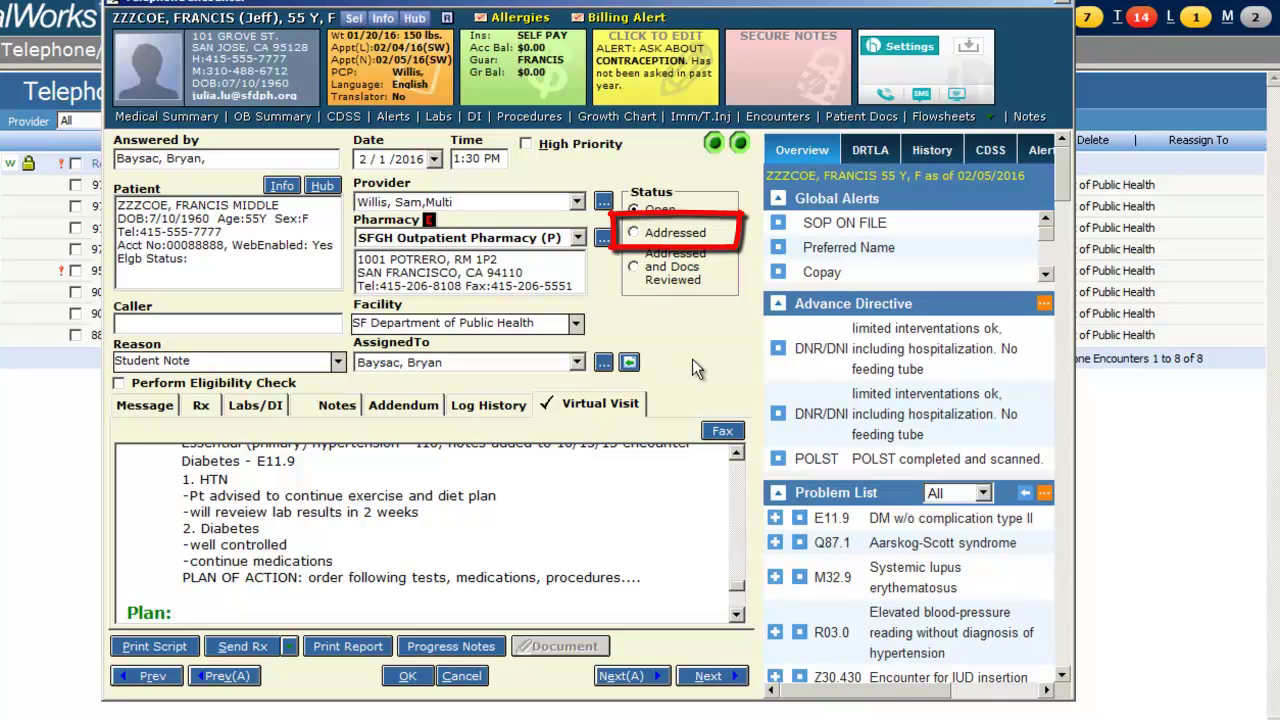
{"action": "left_click", "coordinate": [634, 233]}
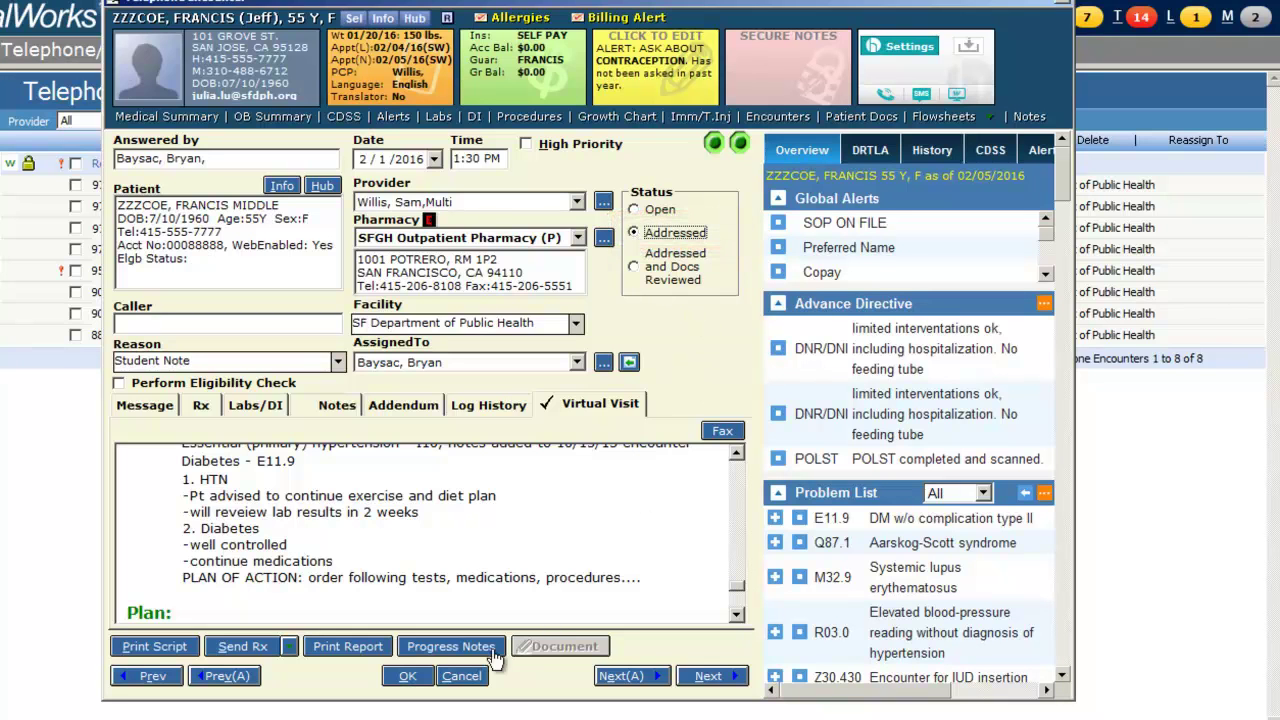
{"action": "left_click", "coordinate": [430, 676]}
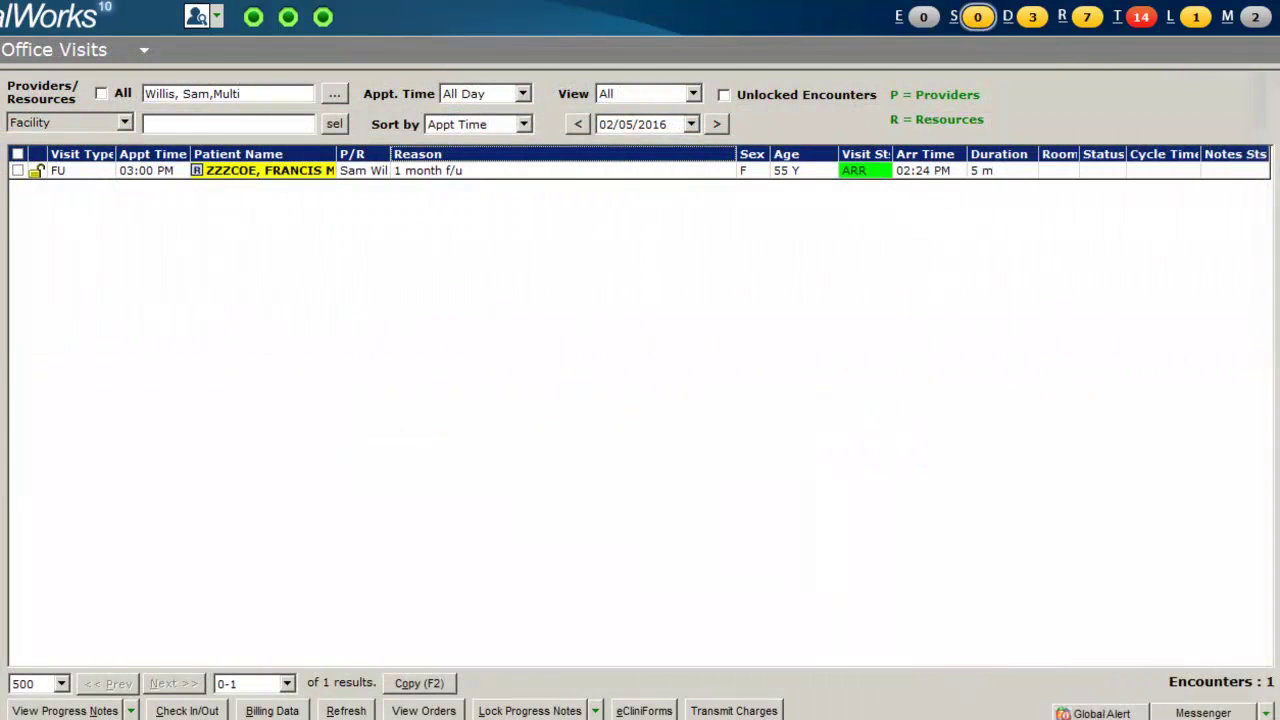
Step: Open the progress note for the patient's 02/05/2016 1-month follow-up office visit
{"action": "left_click", "coordinate": [978, 17]}
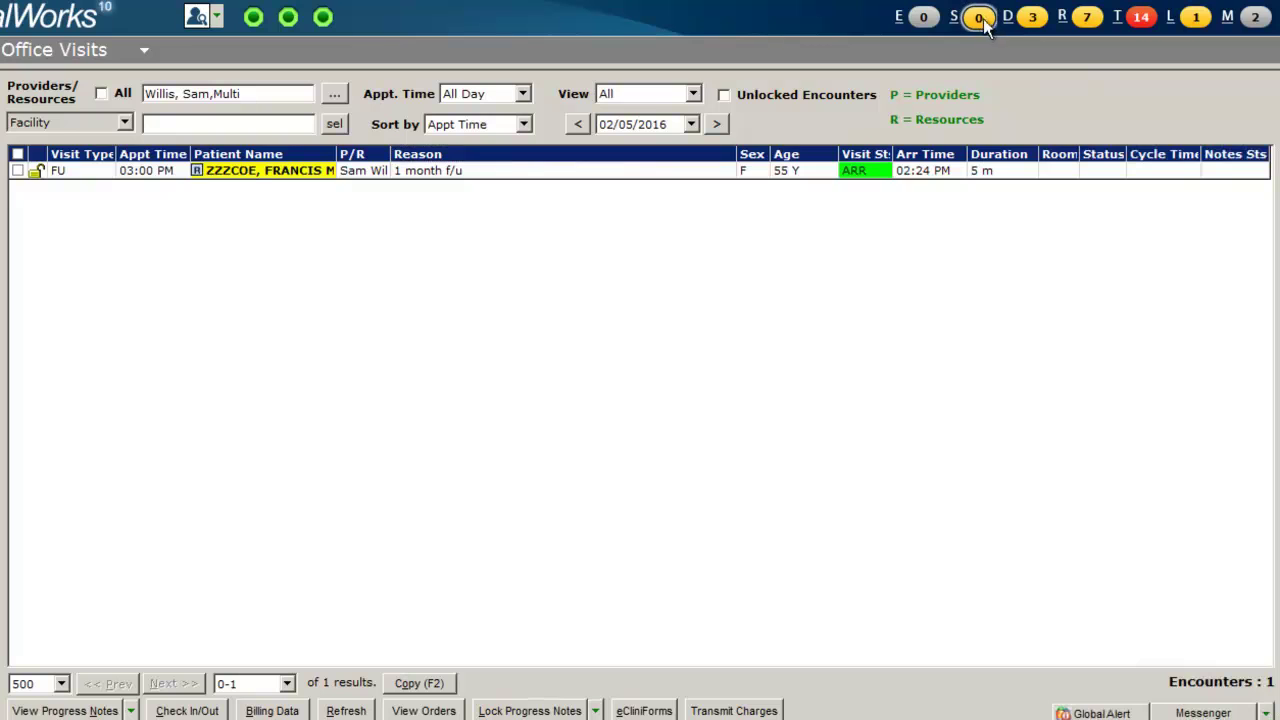
{"action": "left_click", "coordinate": [487, 155]}
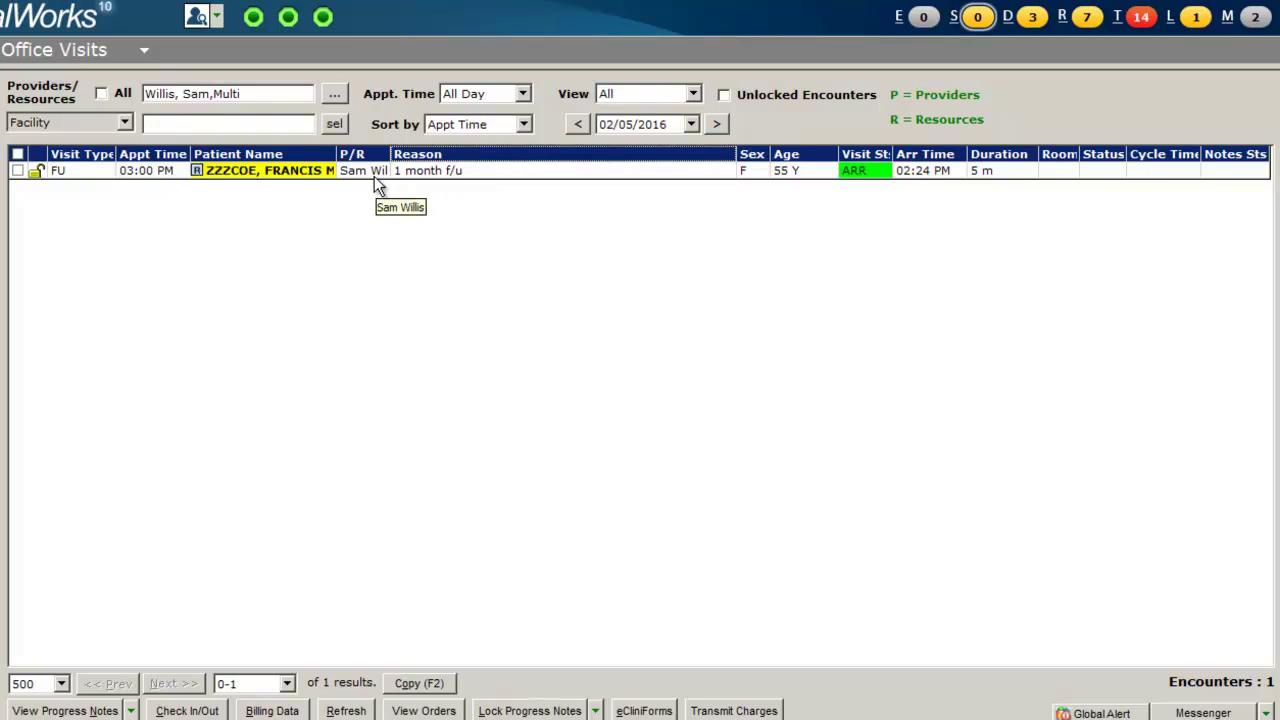
{"action": "double_click", "coordinate": [309, 172]}
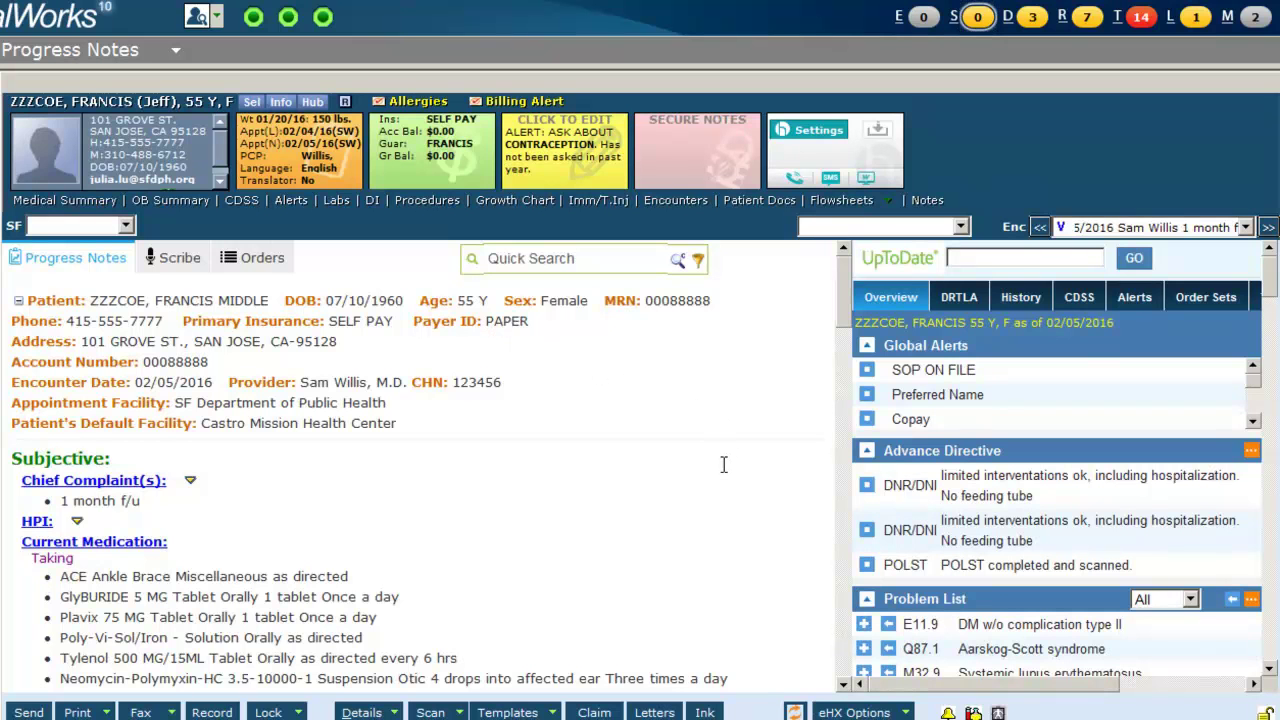
Step: Bring up the HPI's recent encounters list from the progress note
{"action": "mouse_move", "coordinate": [840, 314]}
{"action": "left_mouse_down"}
{"action": "mouse_move", "coordinate": [861, 623]}
{"action": "mouse_move", "coordinate": [838, 330]}
{"action": "left_mouse_up"}
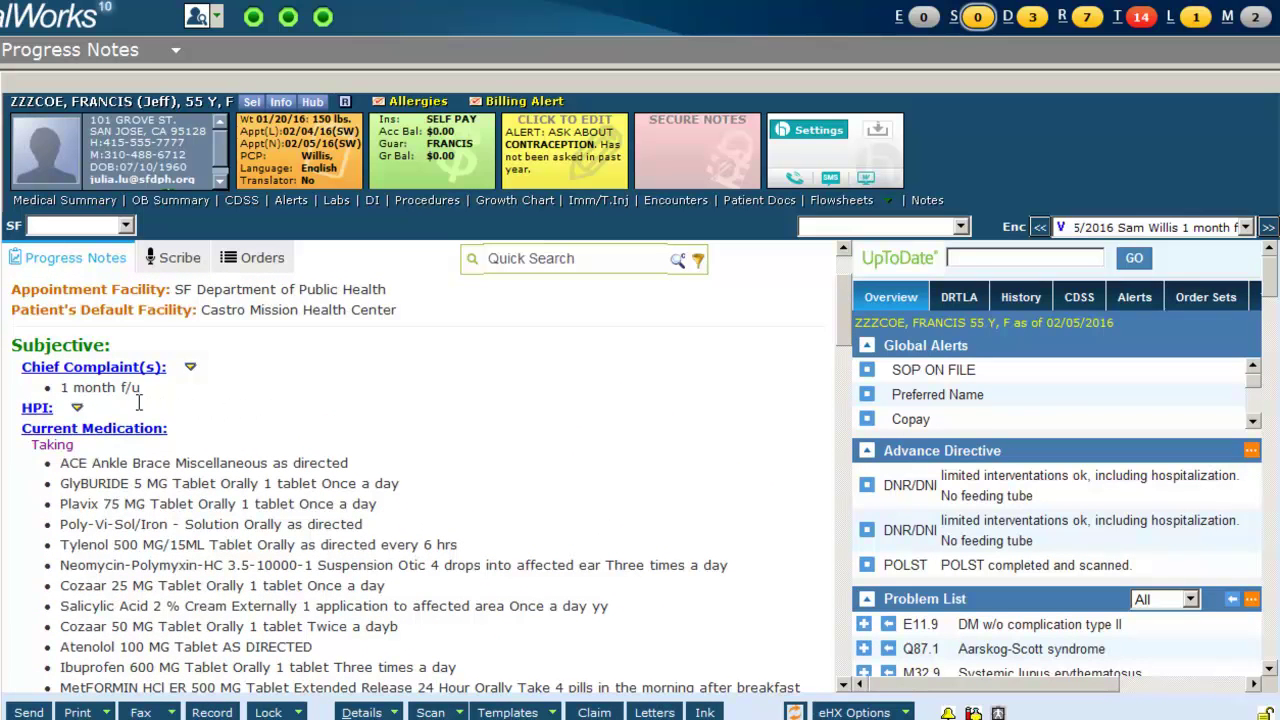
{"action": "left_click", "coordinate": [77, 408]}
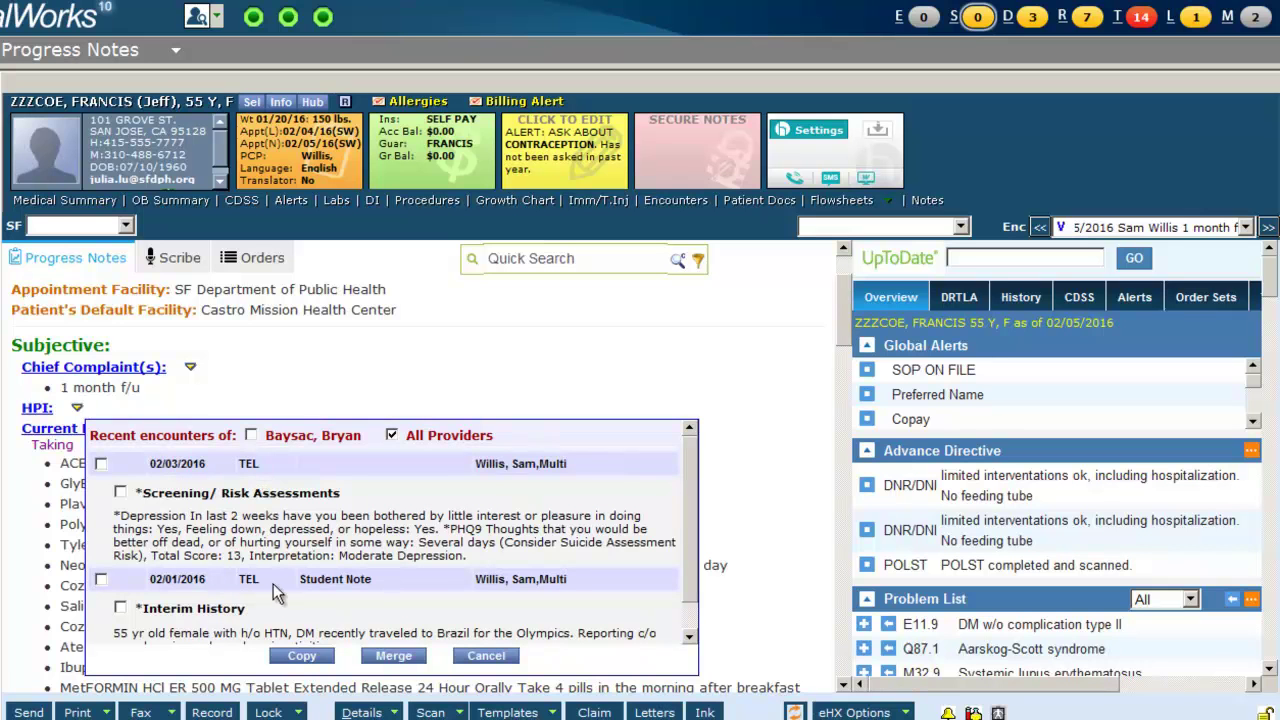
Step: Merge the 02/01/2016 Student Note's Interim History into the HPI
{"action": "left_click_drag", "start_coordinate": [298, 580], "coordinate": [380, 585]}
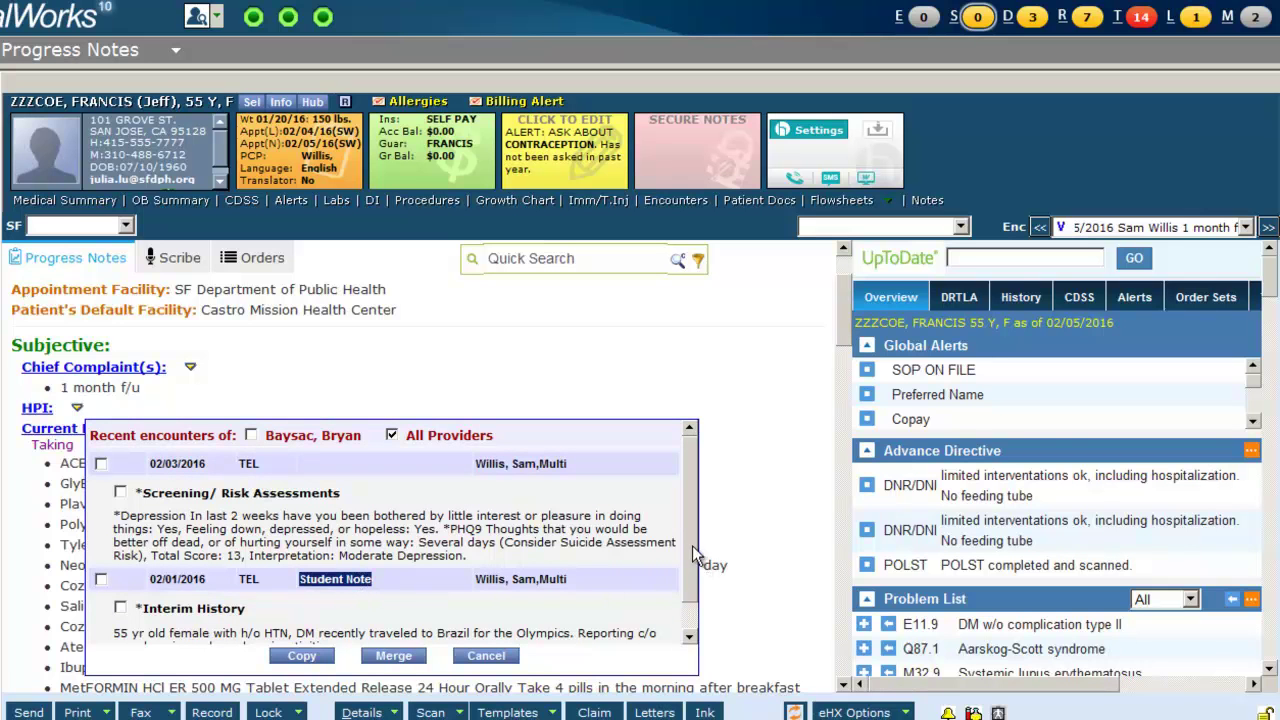
{"action": "scroll", "coordinate": [692, 545], "scroll_direction": "down", "scroll_amount": 1}
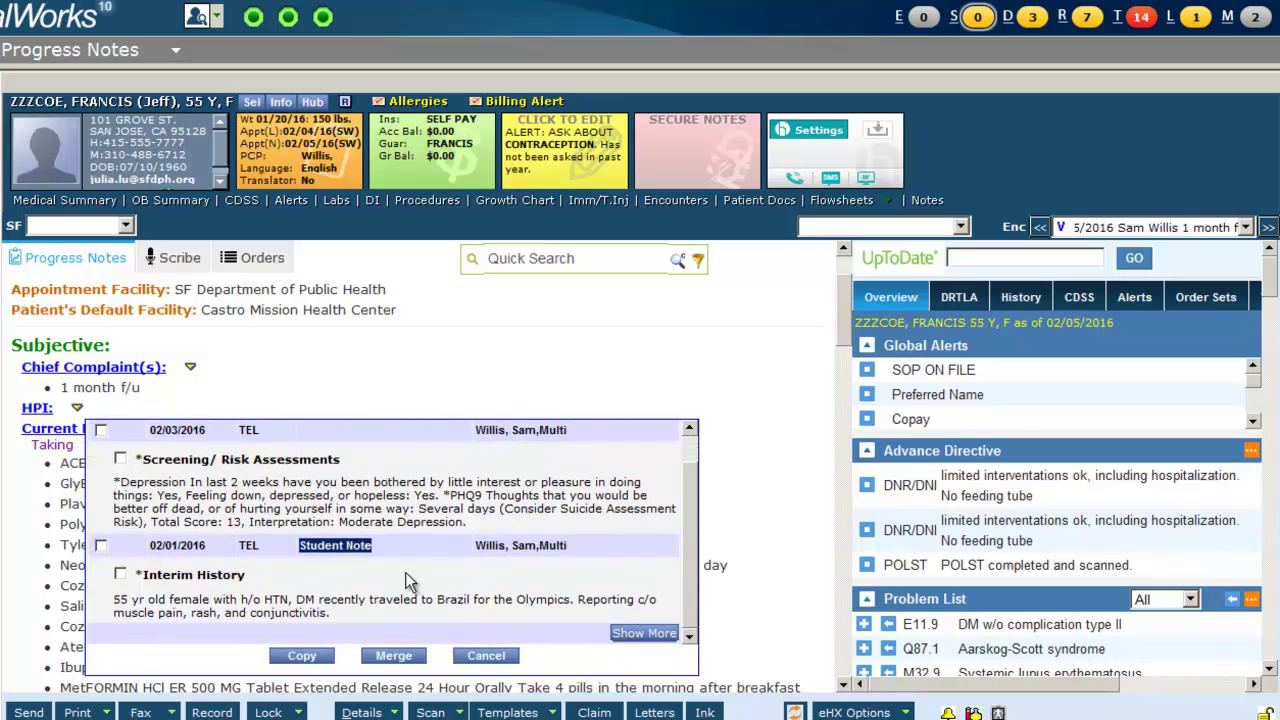
{"action": "left_click_drag", "start_coordinate": [150, 545], "coordinate": [438, 553]}
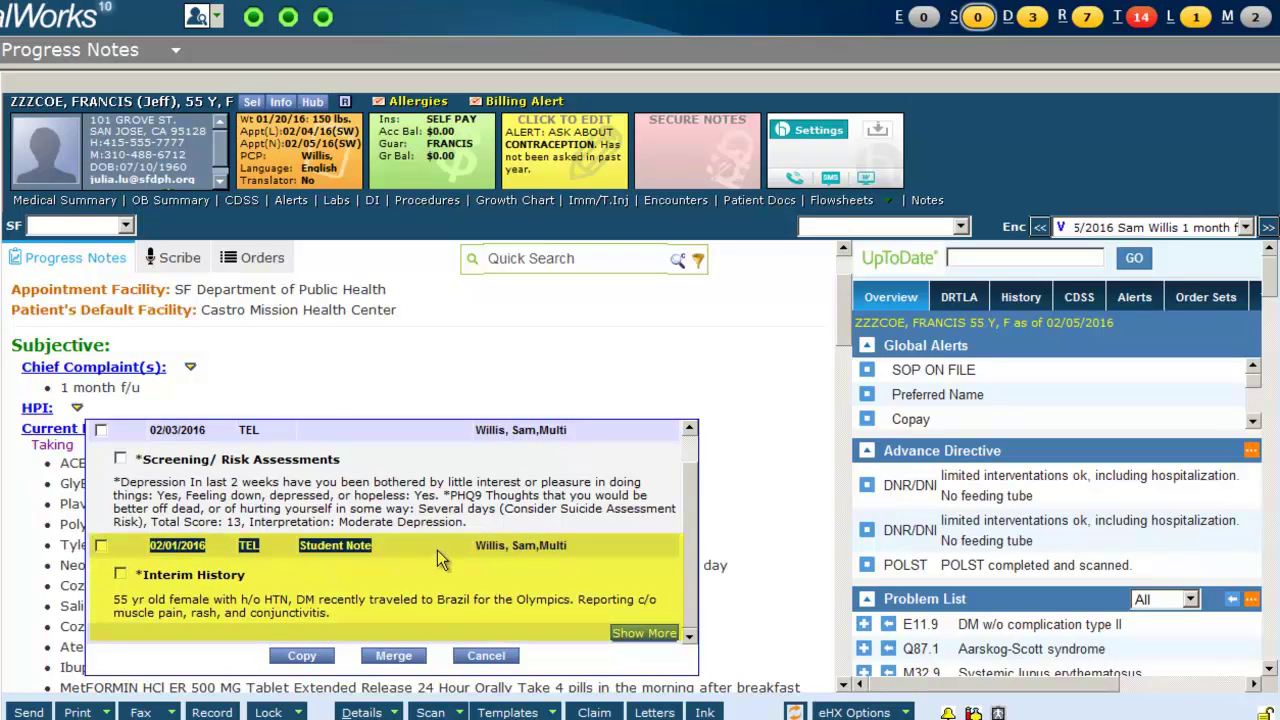
{"action": "left_click", "coordinate": [437, 550]}
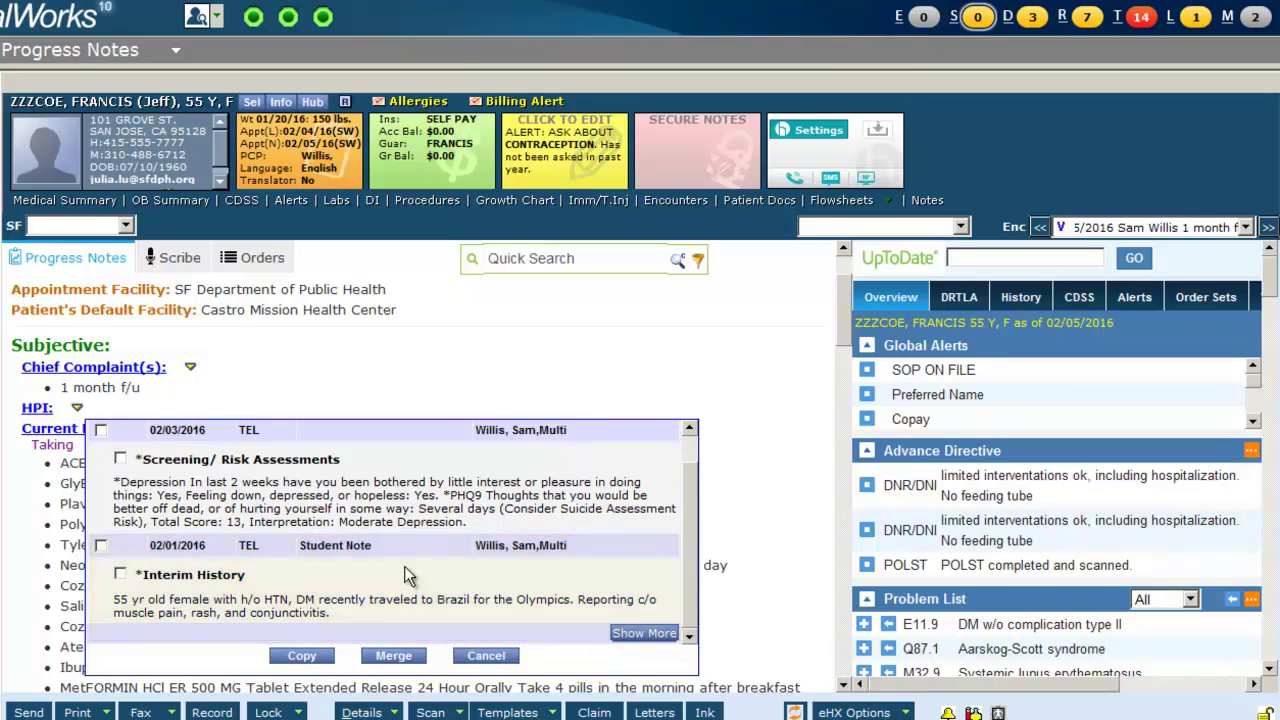
{"action": "left_click", "coordinate": [120, 575]}
{"action": "left_click", "coordinate": [393, 656]}
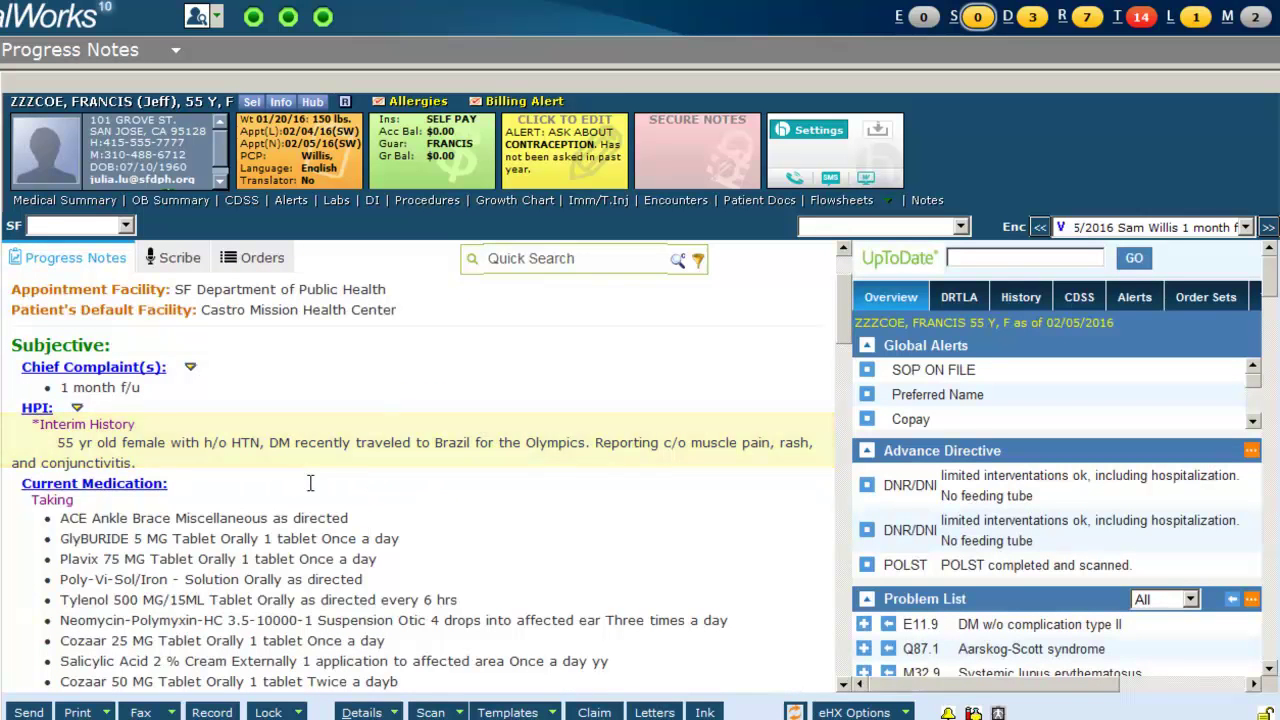
{"action": "scroll", "coordinate": [676, 559], "scroll_direction": "down", "scroll_amount": 1}
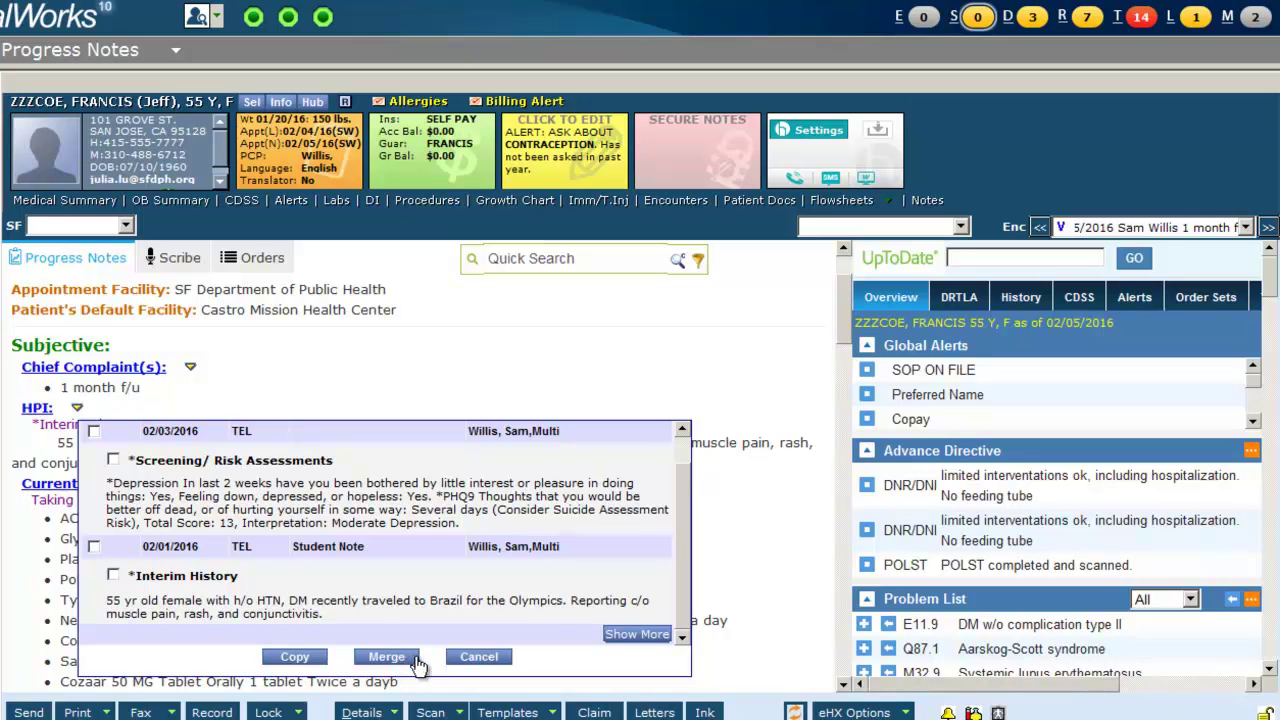
{"action": "left_click", "coordinate": [478, 656]}
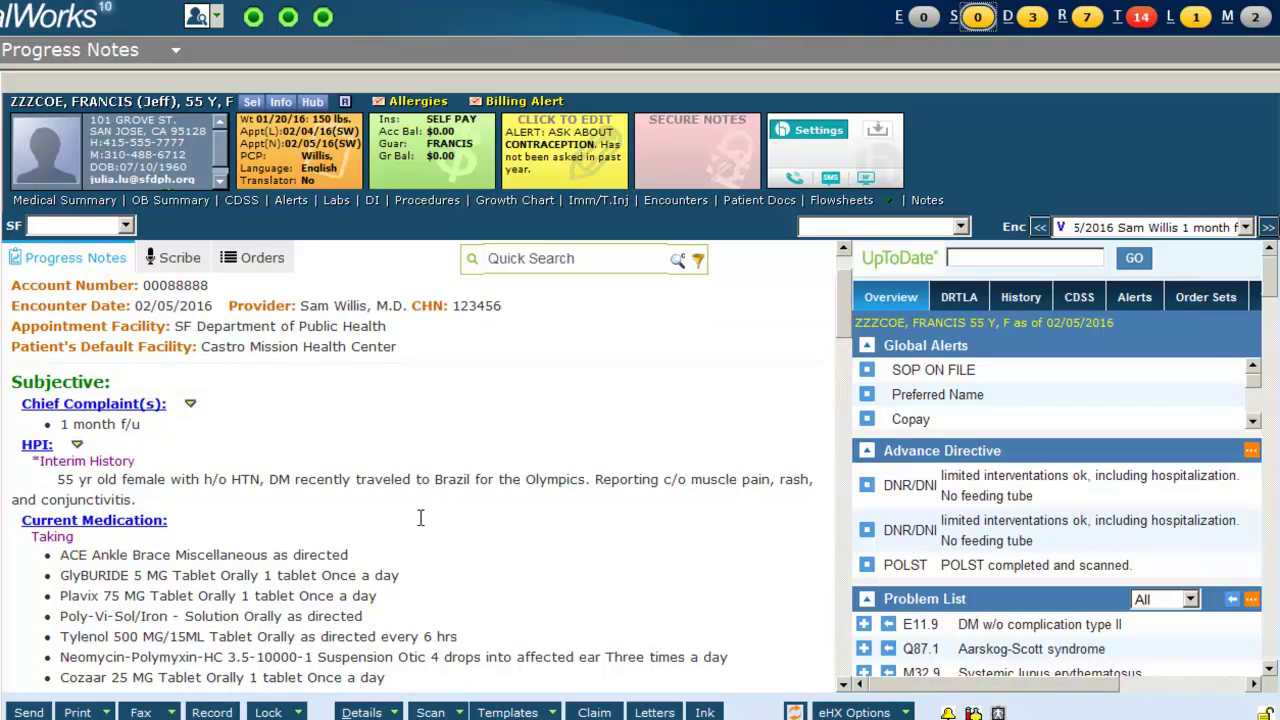
Step: Append 'symptoms of,' to the HPI text and scroll down to the empty ROS section
{"action": "left_click", "coordinate": [107, 472]}
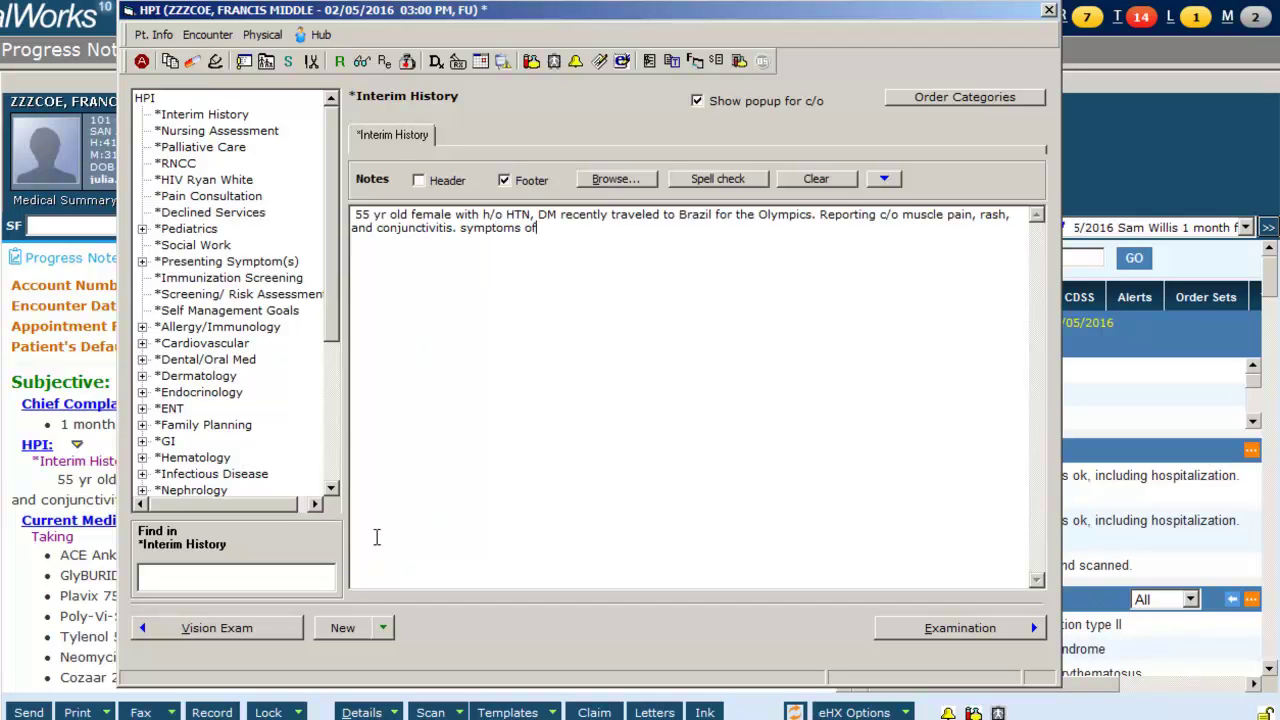
{"action": "left_click", "coordinate": [1048, 12]}
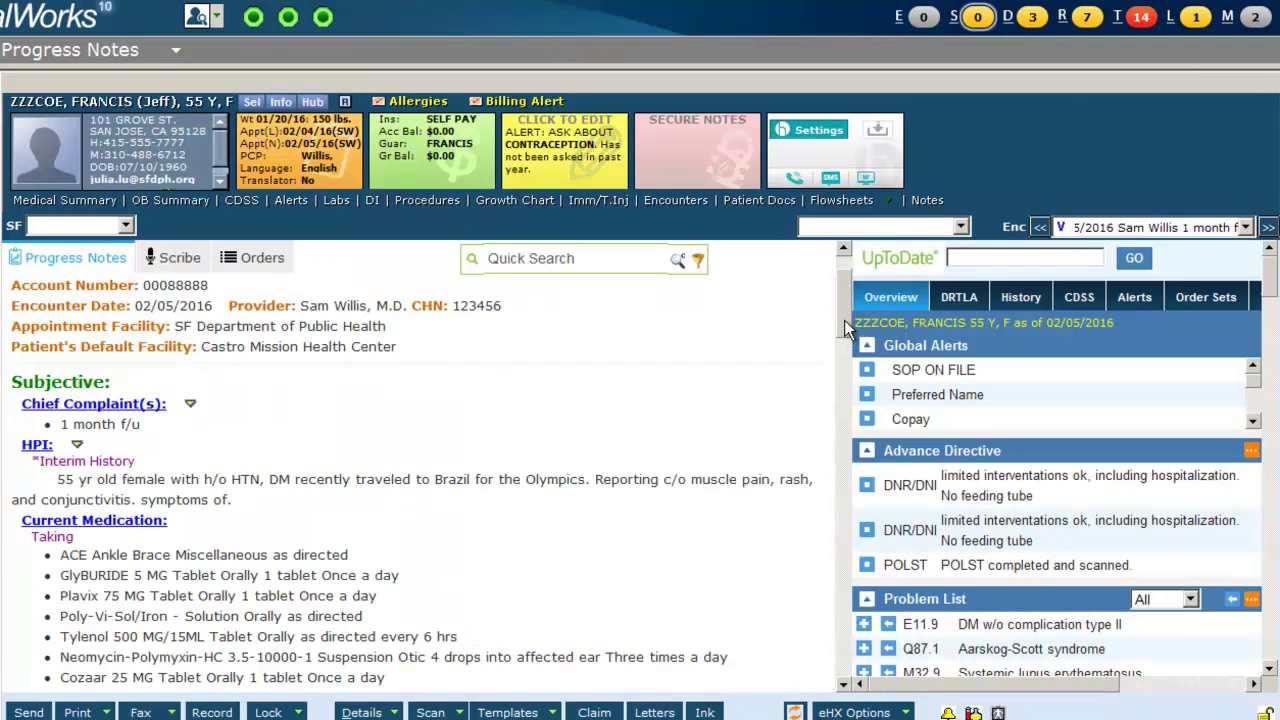
{"action": "left_click_drag", "start_coordinate": [844, 320], "coordinate": [829, 582]}
Step: Merge the 02/01/2016 Student Note's review of systems into ROS
{"action": "left_click", "coordinate": [64, 474]}
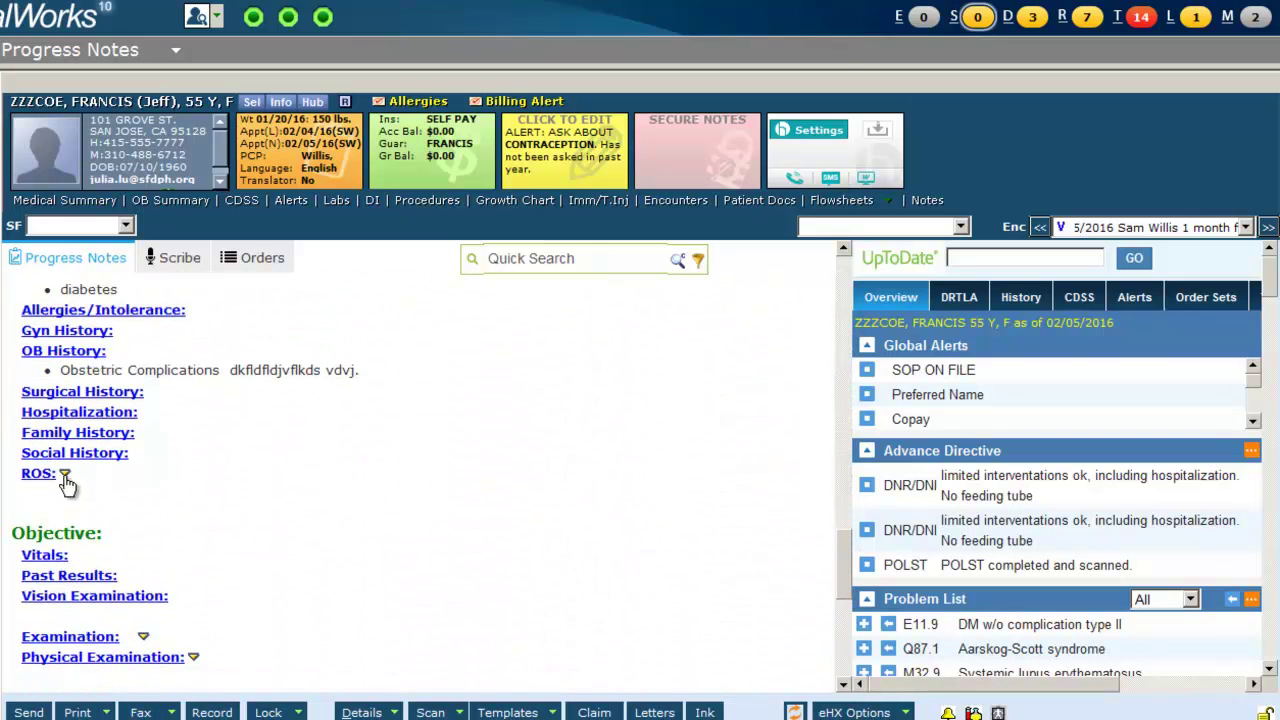
{"action": "left_click_drag", "start_coordinate": [677, 550], "coordinate": [674, 615]}
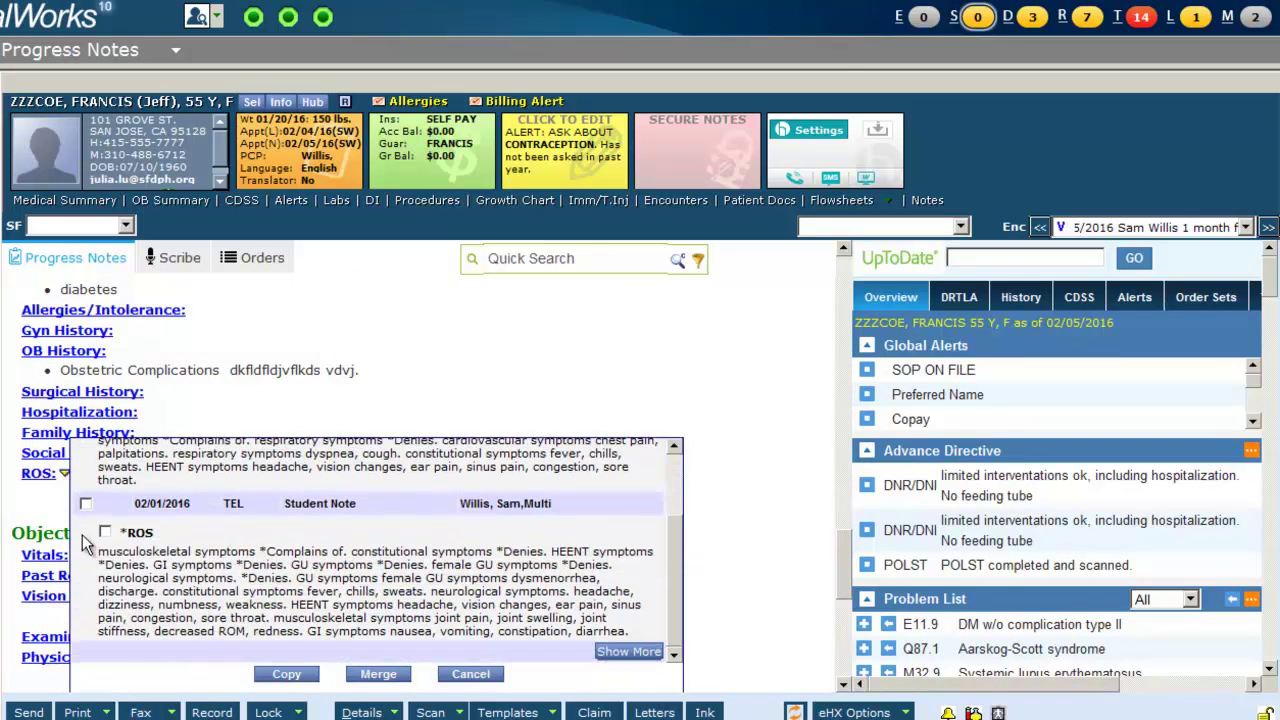
{"action": "left_click", "coordinate": [380, 674]}
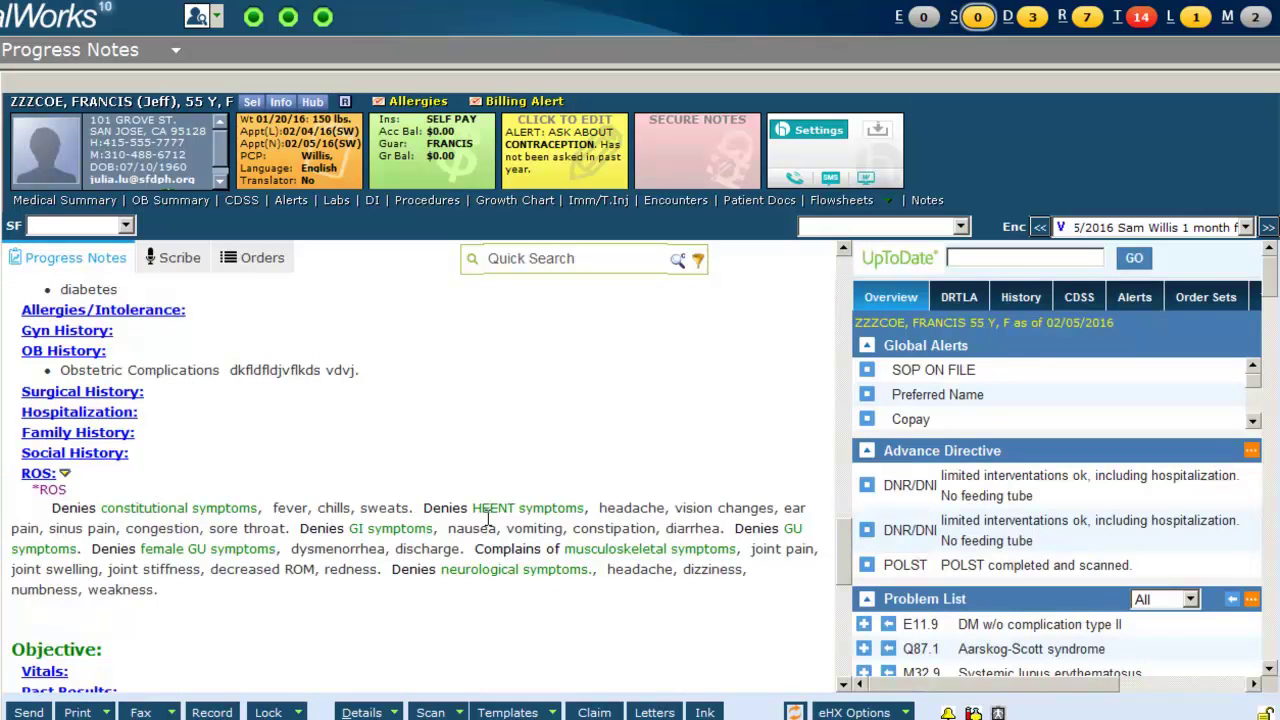
Step: Merge the student note's *AdultGenExam findings into the Examination section
{"action": "left_click_drag", "start_coordinate": [840, 545], "coordinate": [838, 567]}
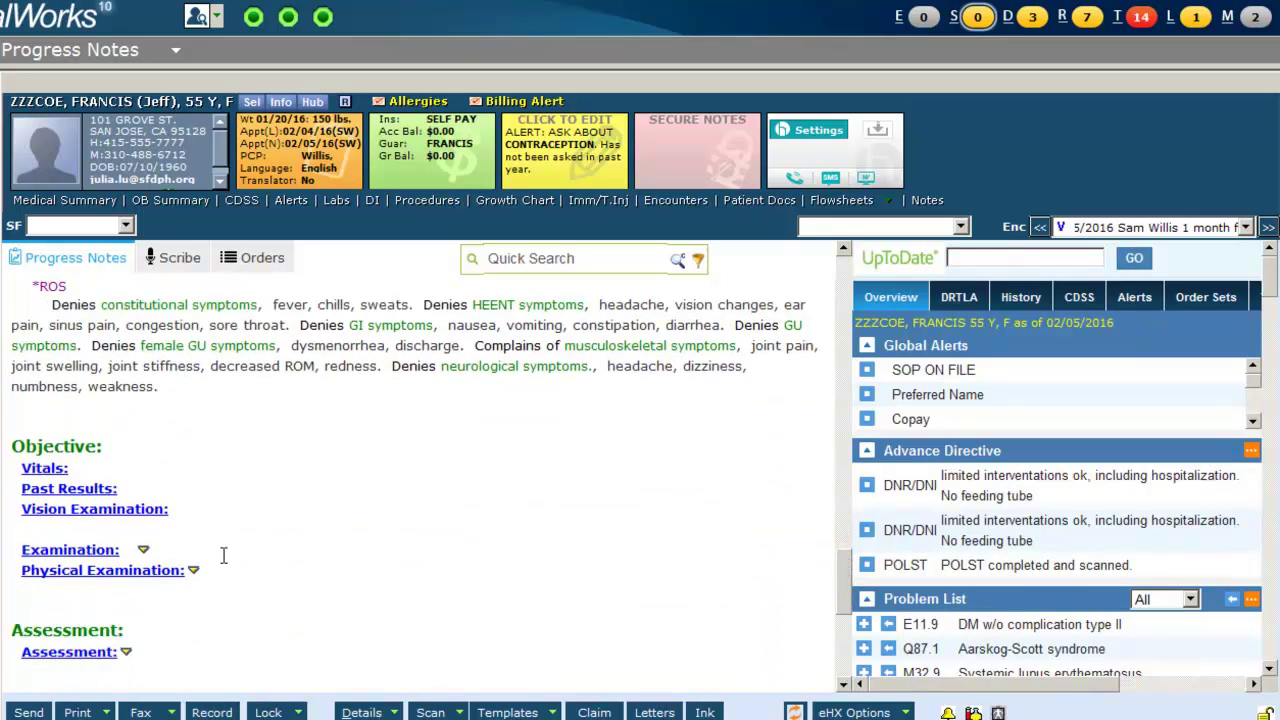
{"action": "left_click", "coordinate": [143, 550]}
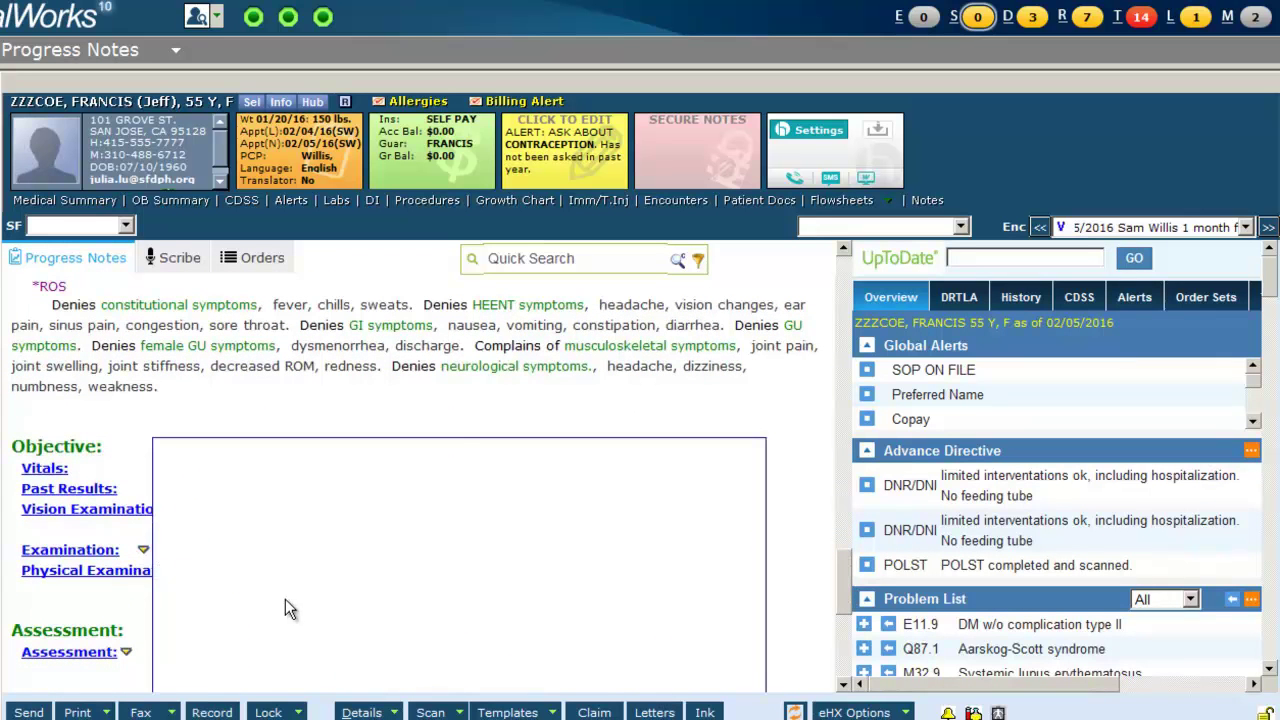
{"action": "left_click", "coordinate": [187, 606]}
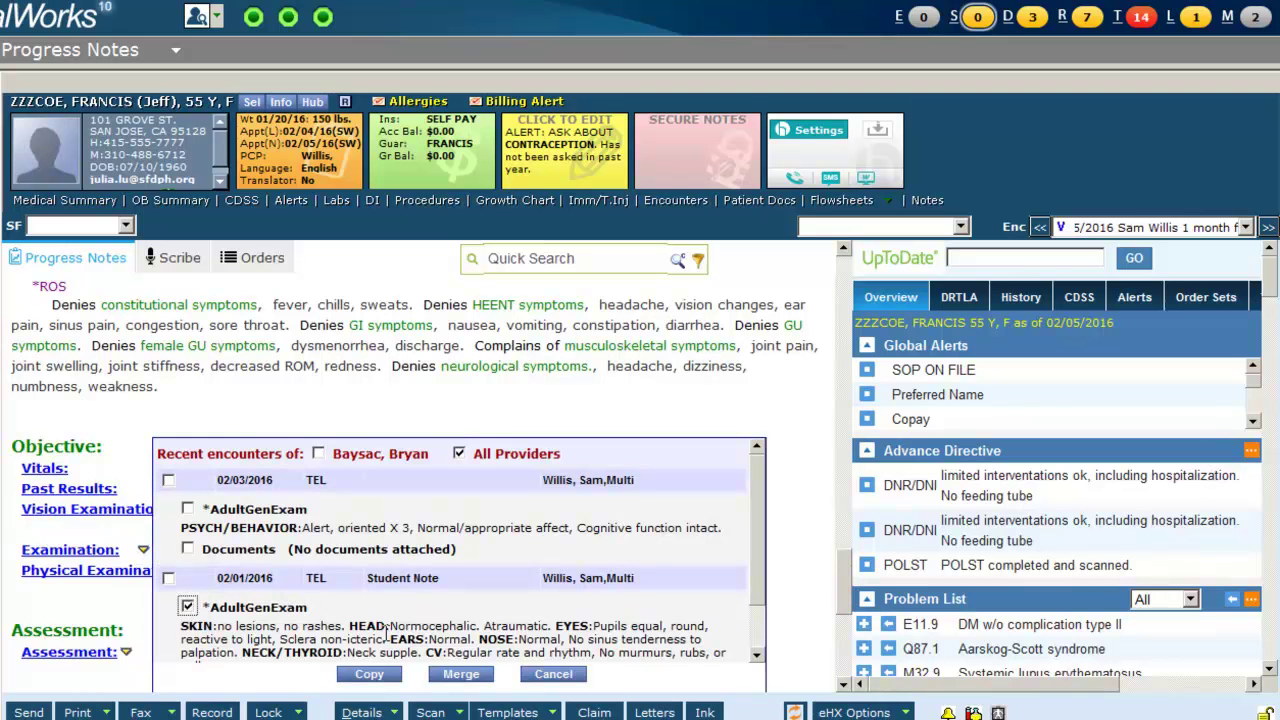
{"action": "left_click", "coordinate": [458, 675]}
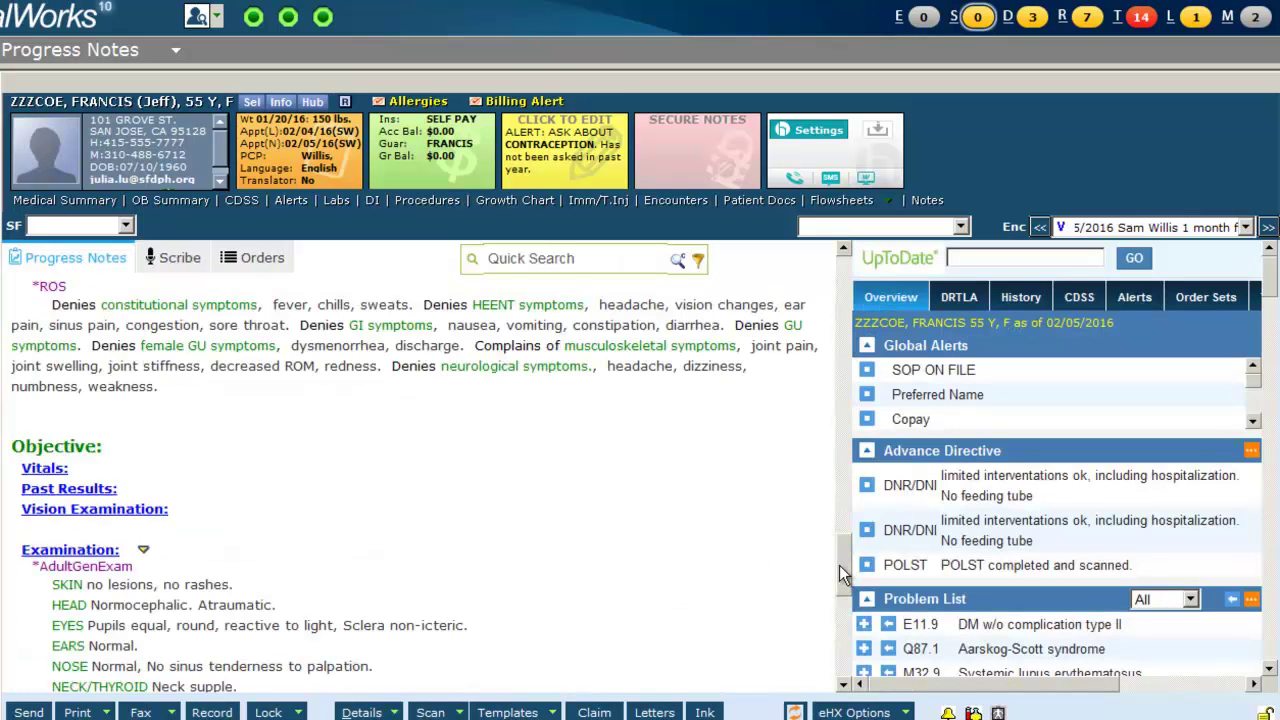
{"action": "left_click_drag", "start_coordinate": [843, 566], "coordinate": [842, 625]}
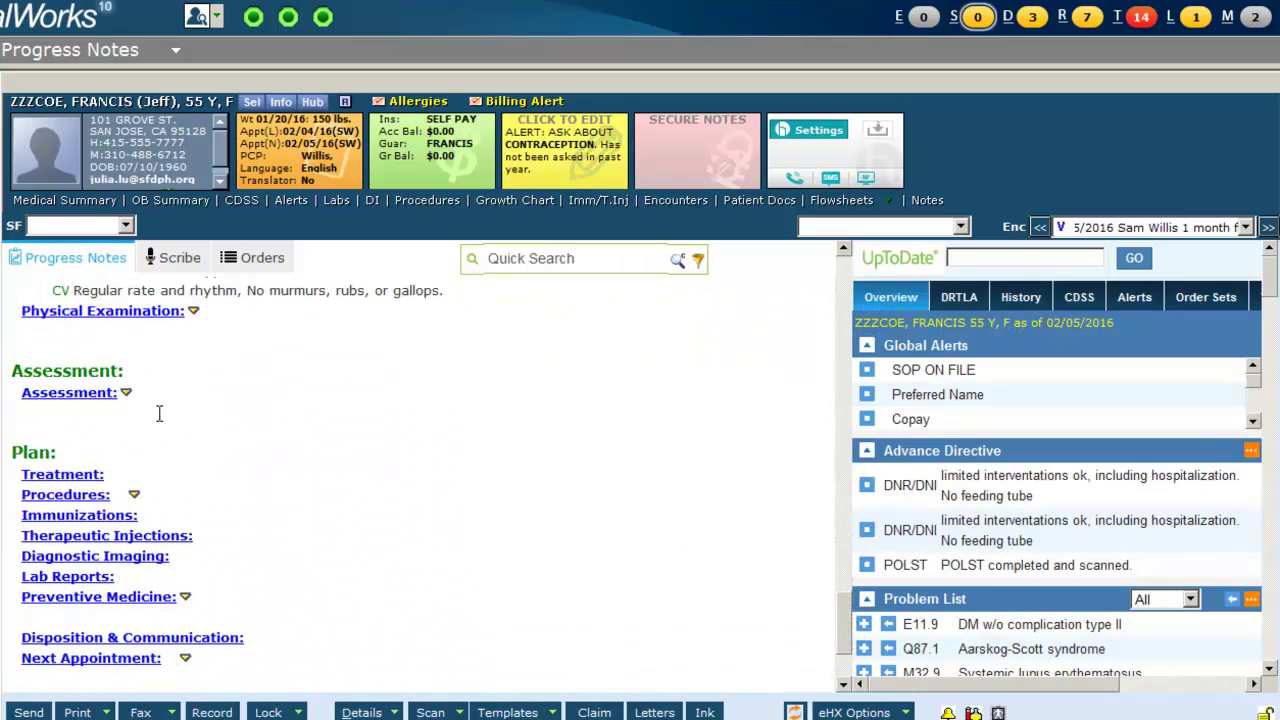
Step: Merge the 02/01/2016 Student Note's four diagnoses into Assessment and open the Treatment window
{"action": "left_click", "coordinate": [126, 393]}
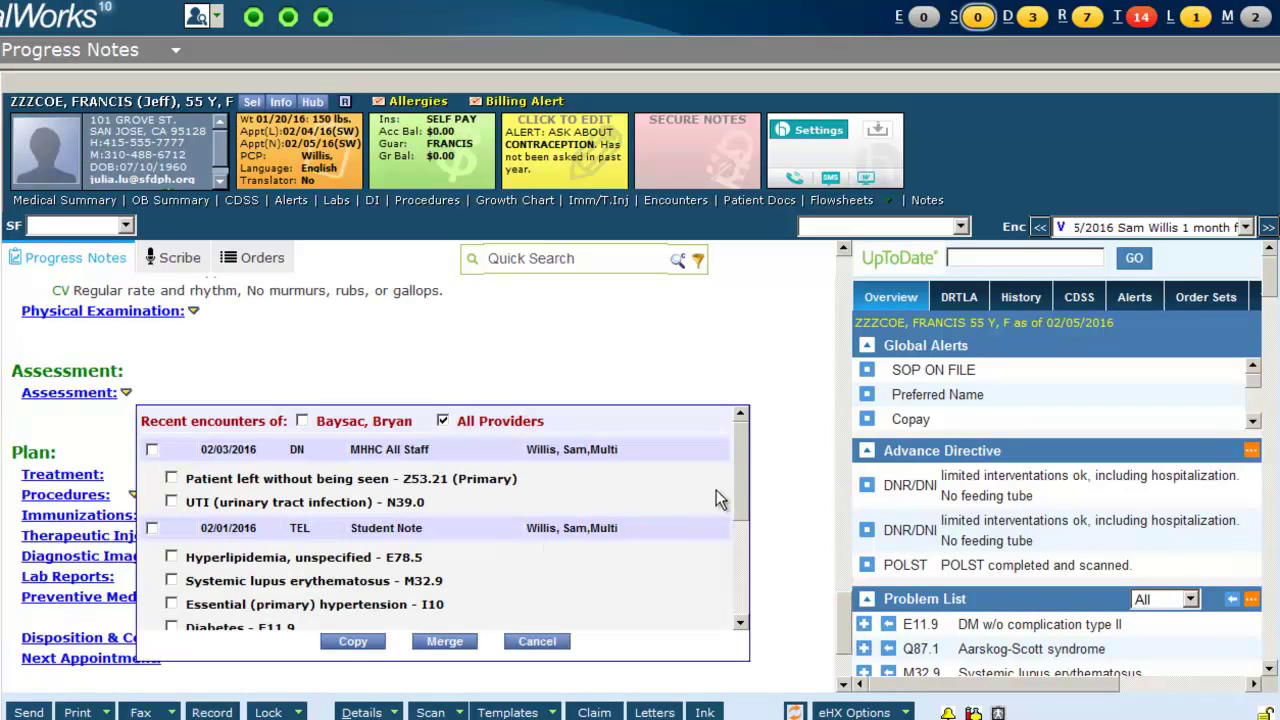
{"action": "left_click_drag", "start_coordinate": [735, 483], "coordinate": [735, 528]}
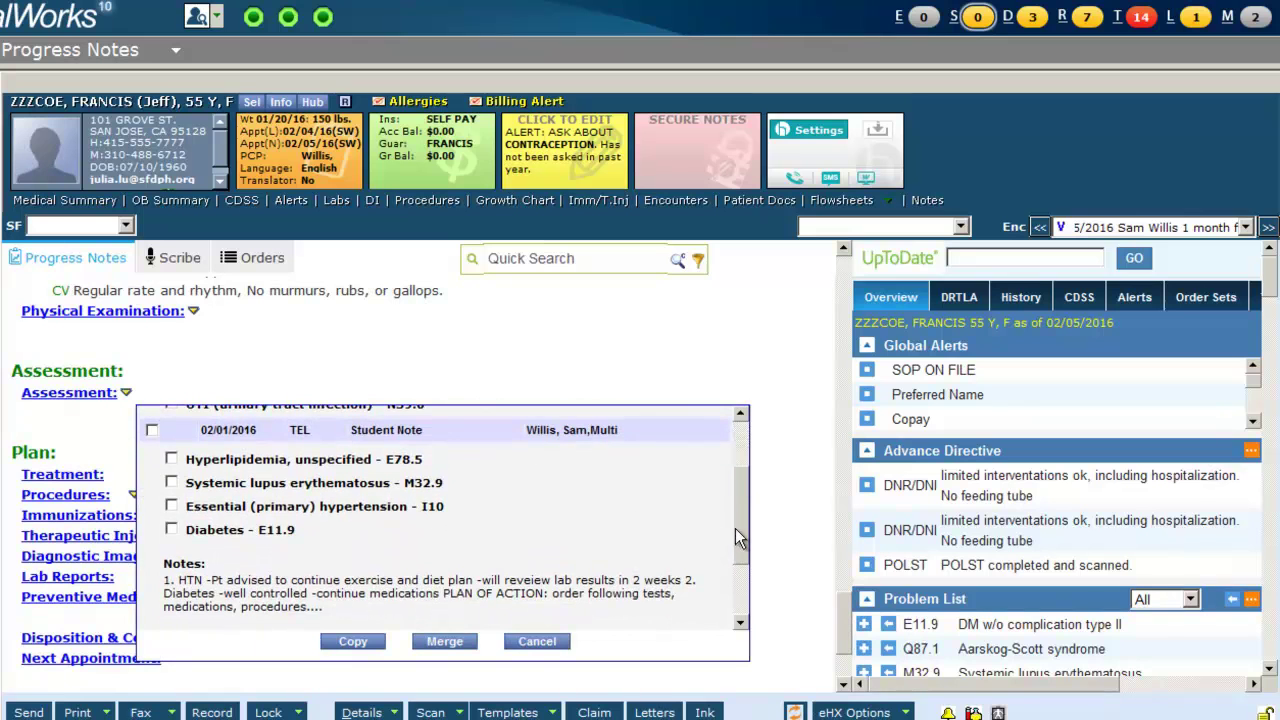
{"action": "left_click", "coordinate": [152, 430]}
{"action": "left_click", "coordinate": [426, 641]}
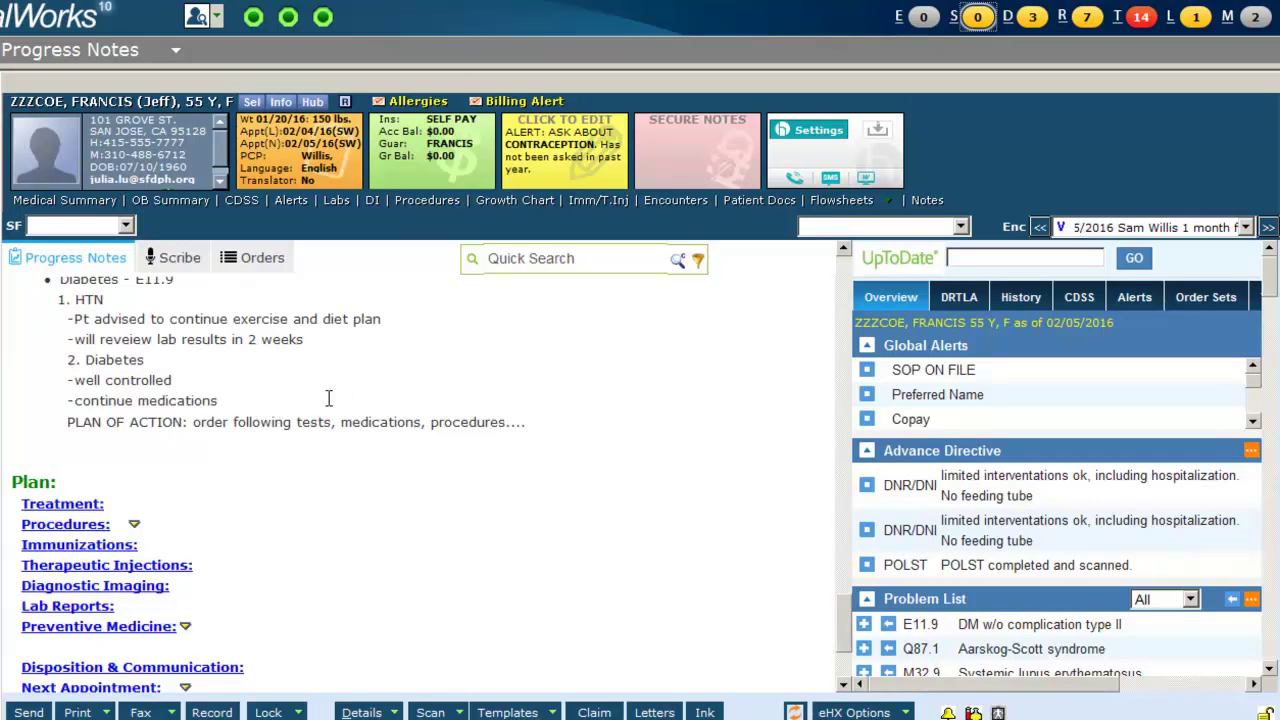
{"action": "left_click", "coordinate": [88, 505]}
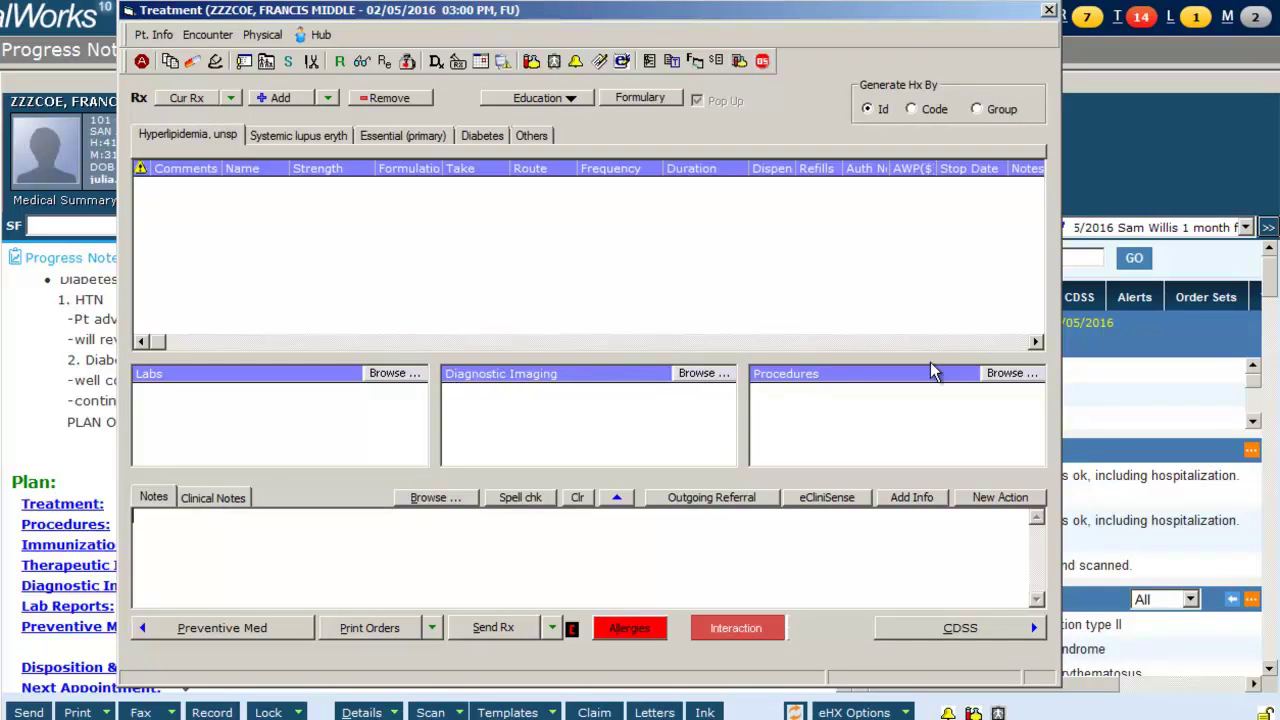
Step: Close the Treatment window and open Billing from the Visit Code section
{"action": "left_click", "coordinate": [1048, 10]}
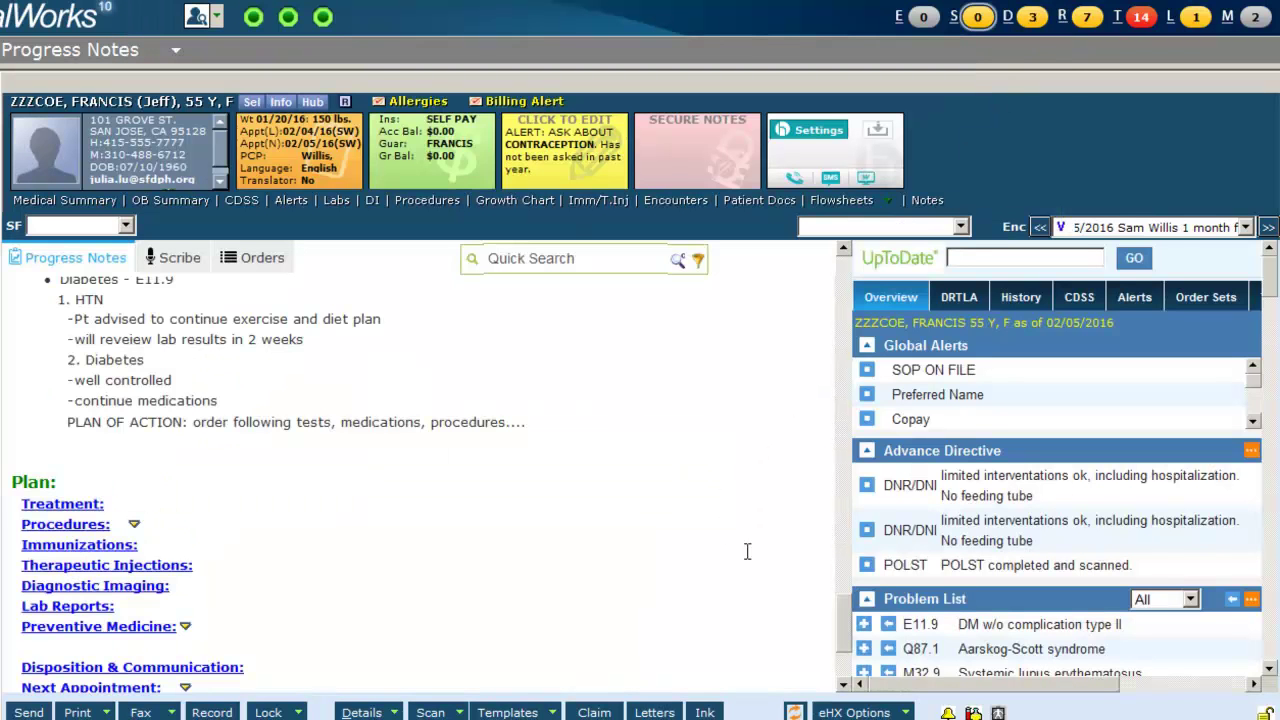
{"action": "left_click_drag", "start_coordinate": [840, 612], "coordinate": [844, 636]}
{"action": "left_click", "coordinate": [66, 594]}
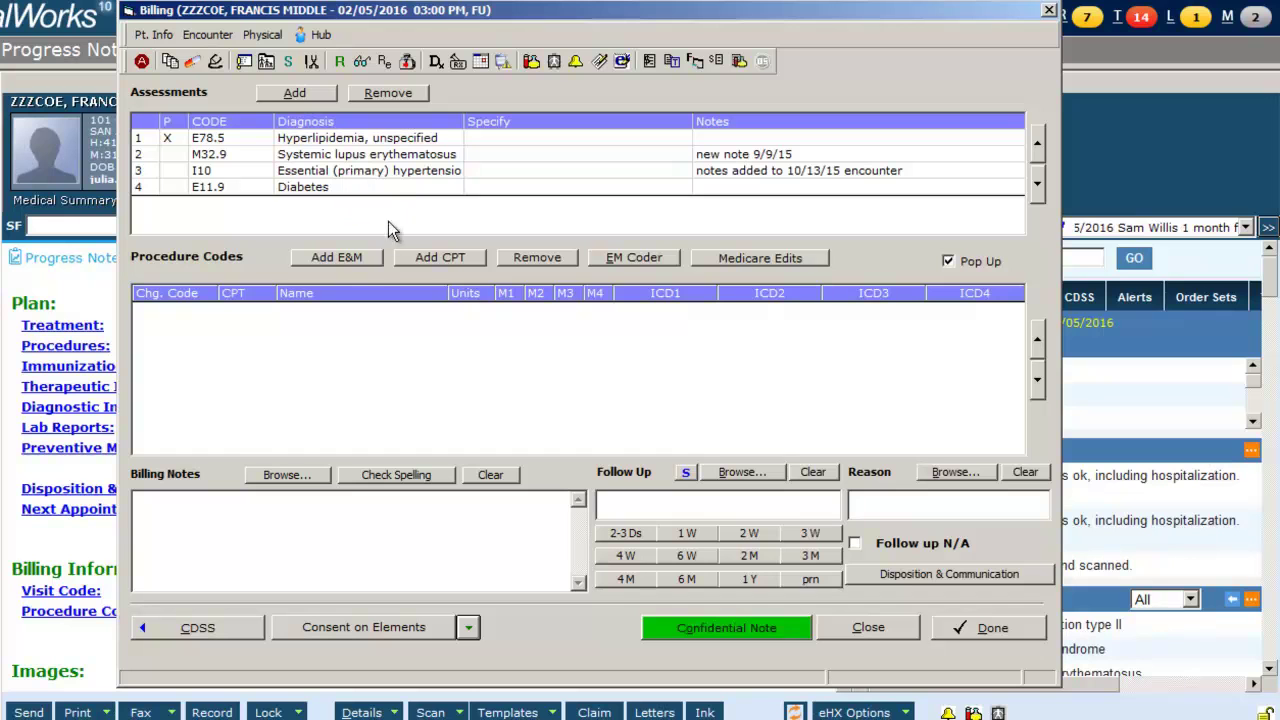
Step: Add E&M visit code 99213 Office Visit, Est Pt., Level 3 and close Billing
{"action": "left_click", "coordinate": [357, 259]}
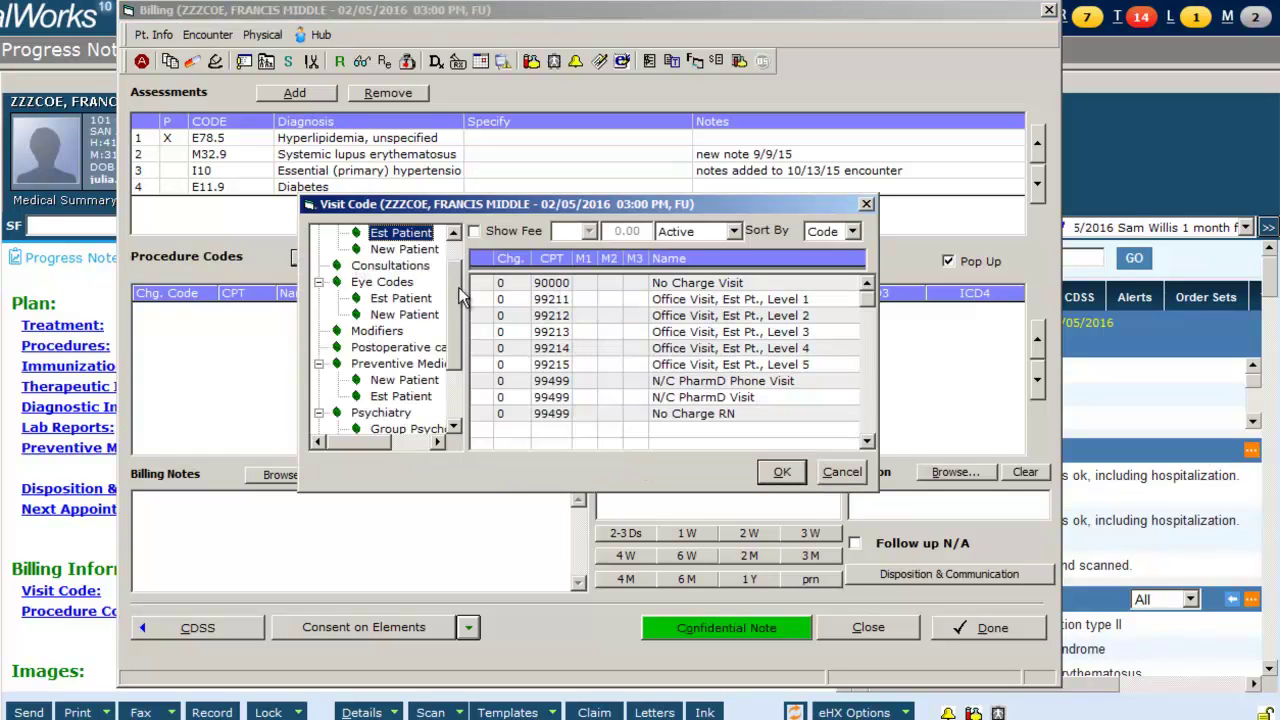
{"action": "left_click", "coordinate": [776, 332]}
{"action": "left_click", "coordinate": [782, 472]}
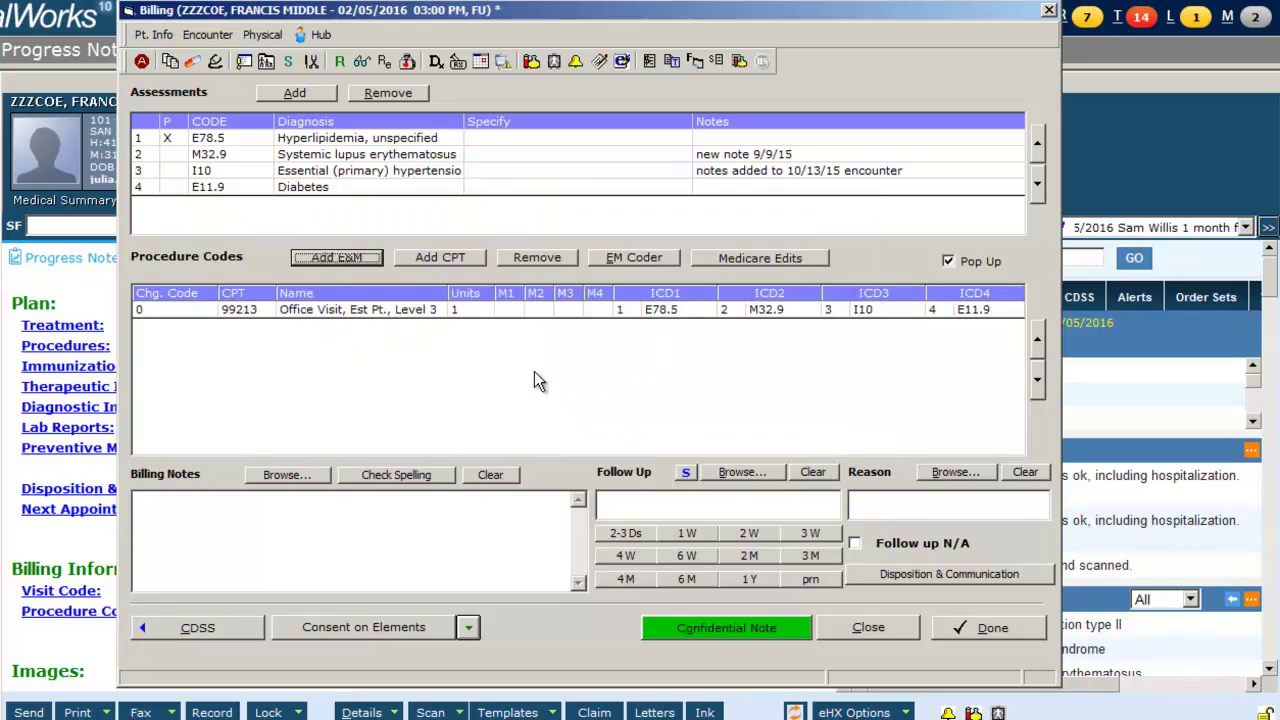
{"action": "left_click", "coordinate": [869, 628]}
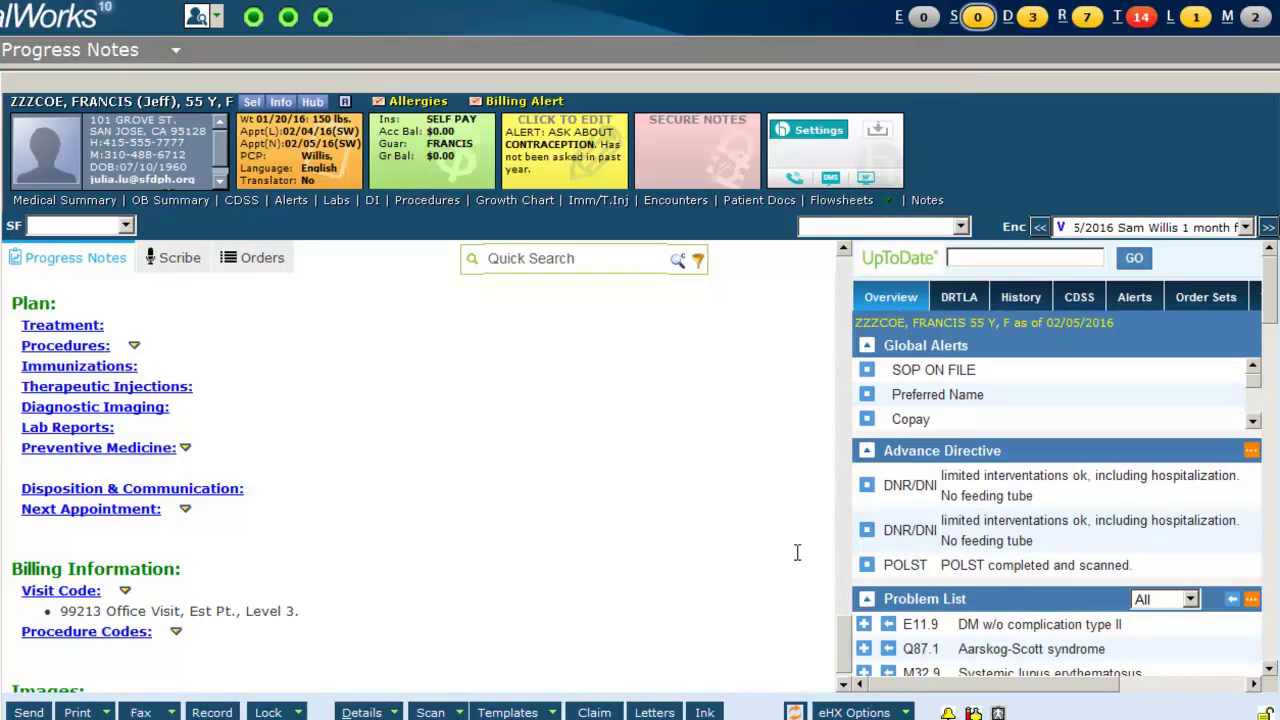
Step: Request locking the finished encounter to bring up the Lock Encounter confirmation
{"action": "scroll", "coordinate": [366, 655], "scroll_direction": "down", "scroll_amount": 1}
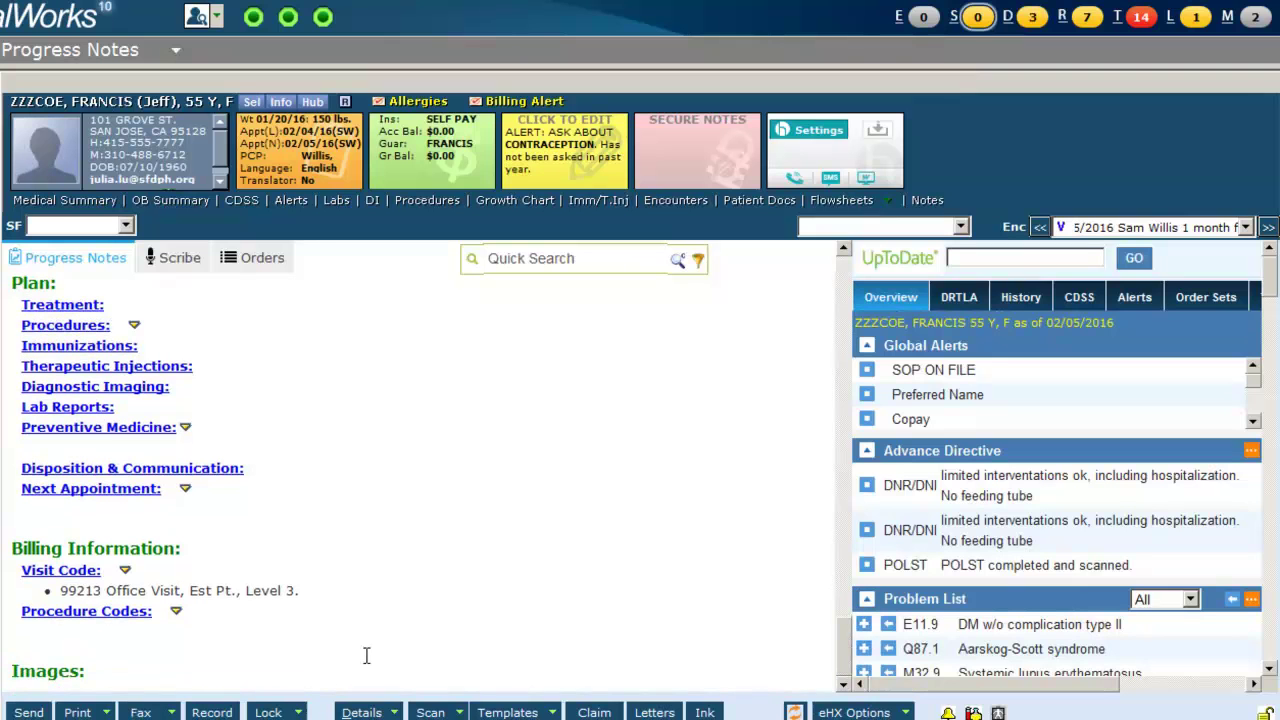
{"action": "left_click", "coordinate": [272, 712]}
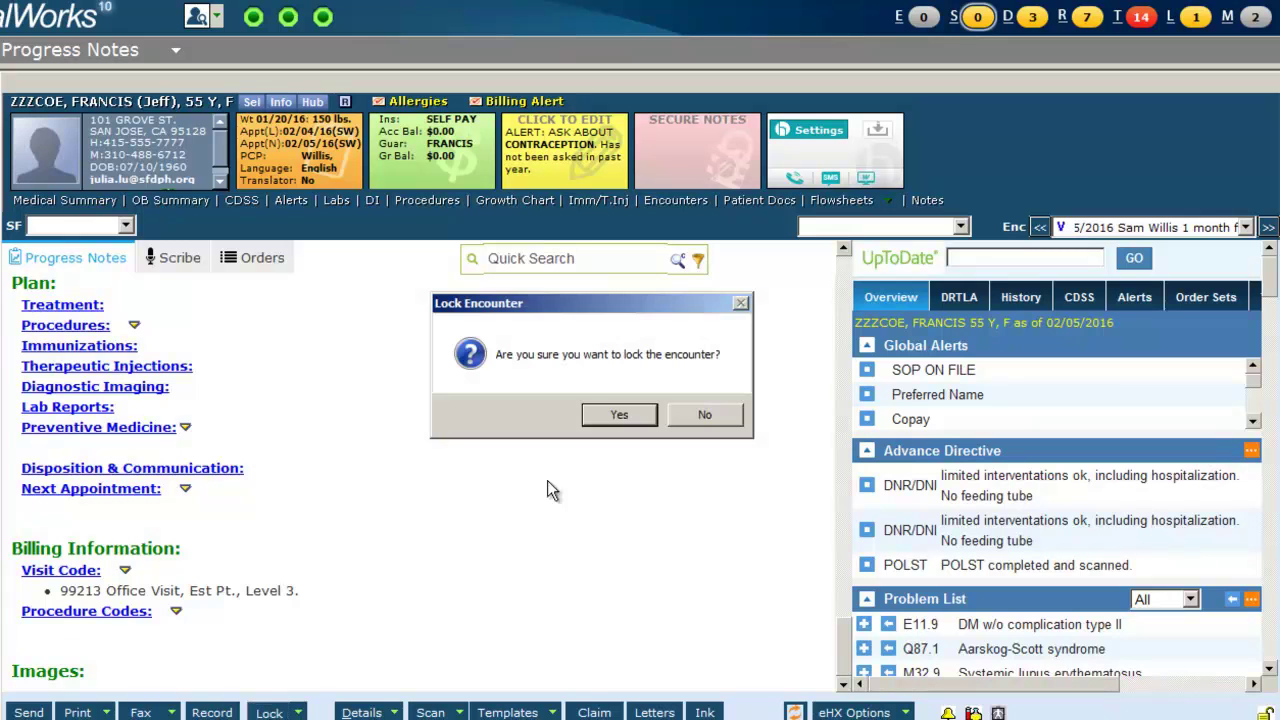